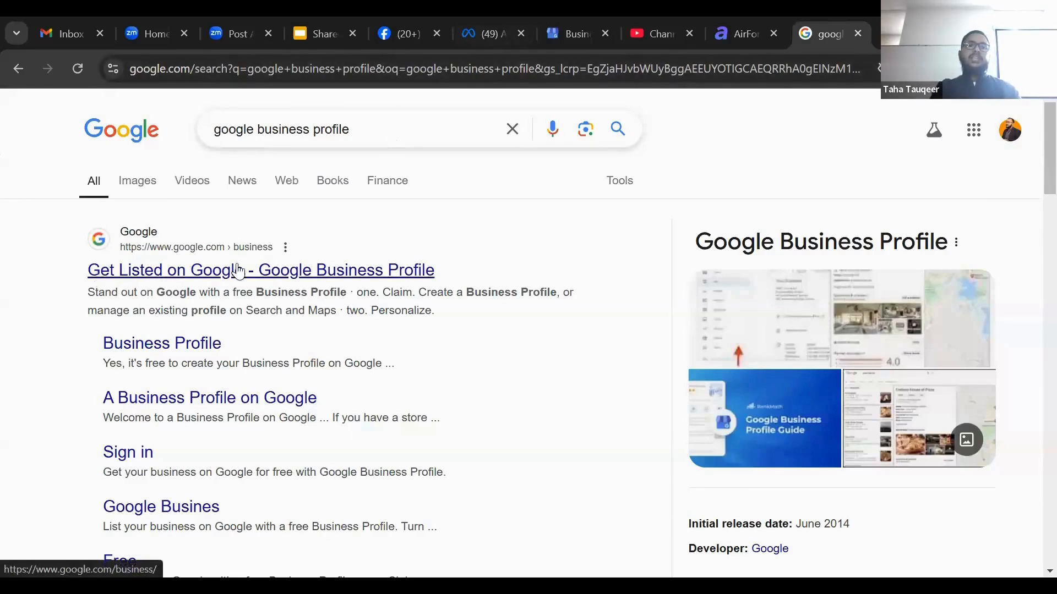
# Open the Google Business Profile manager from the search result and start adding a single business
pyautogui.click(382, 283)
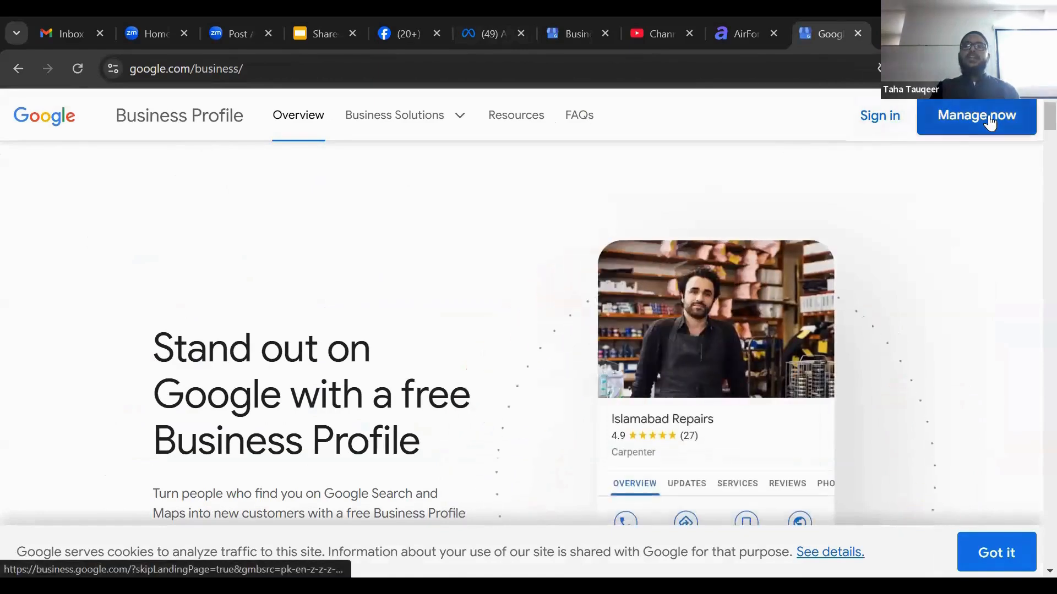
pyautogui.click(883, 118)
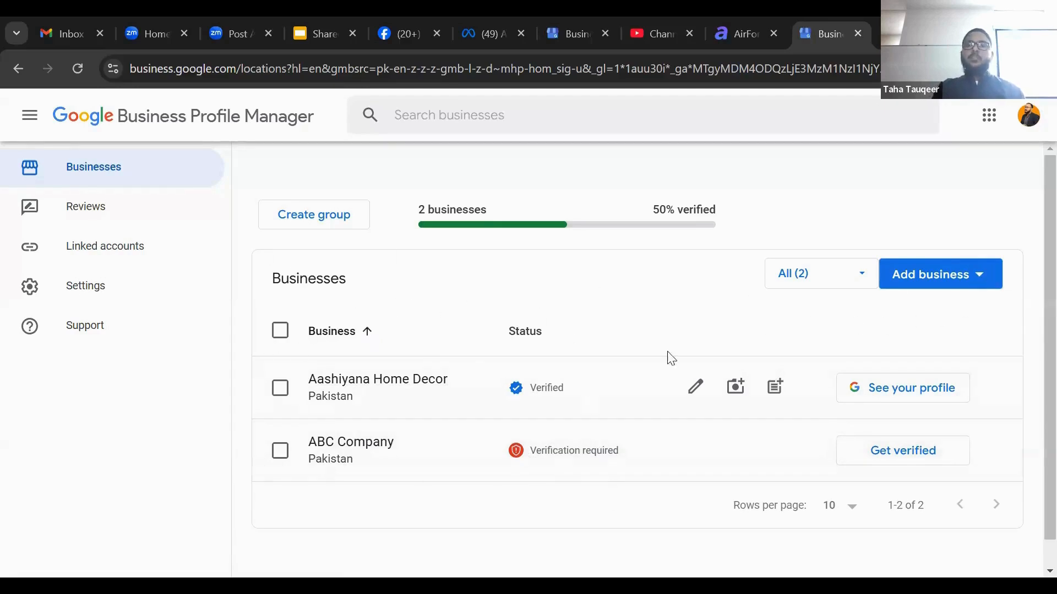
pyautogui.scroll(-1, 866, 258)
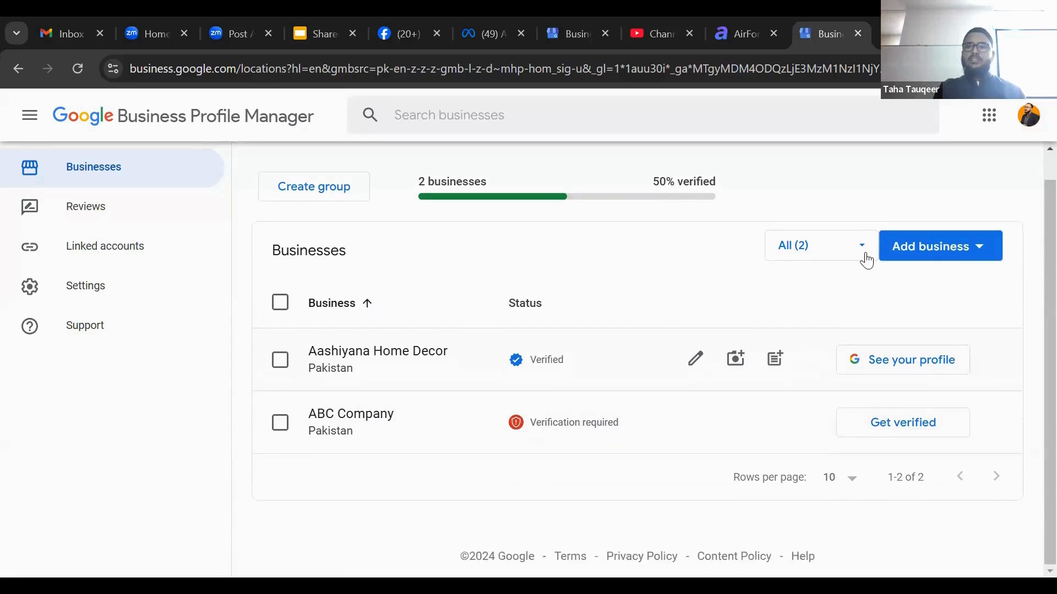
pyautogui.scroll(1, 867, 261)
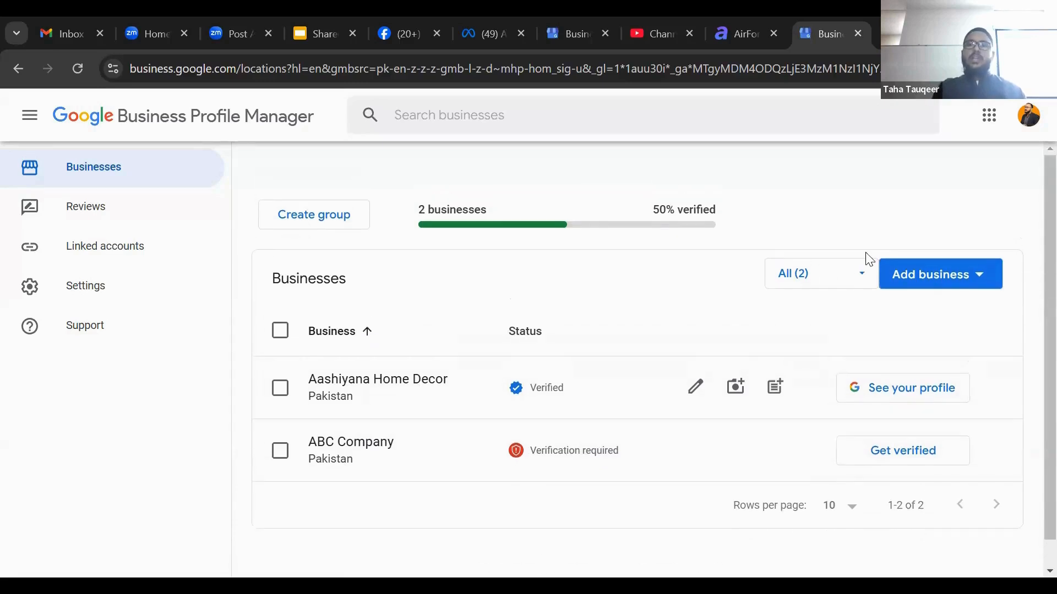
pyautogui.click(967, 286)
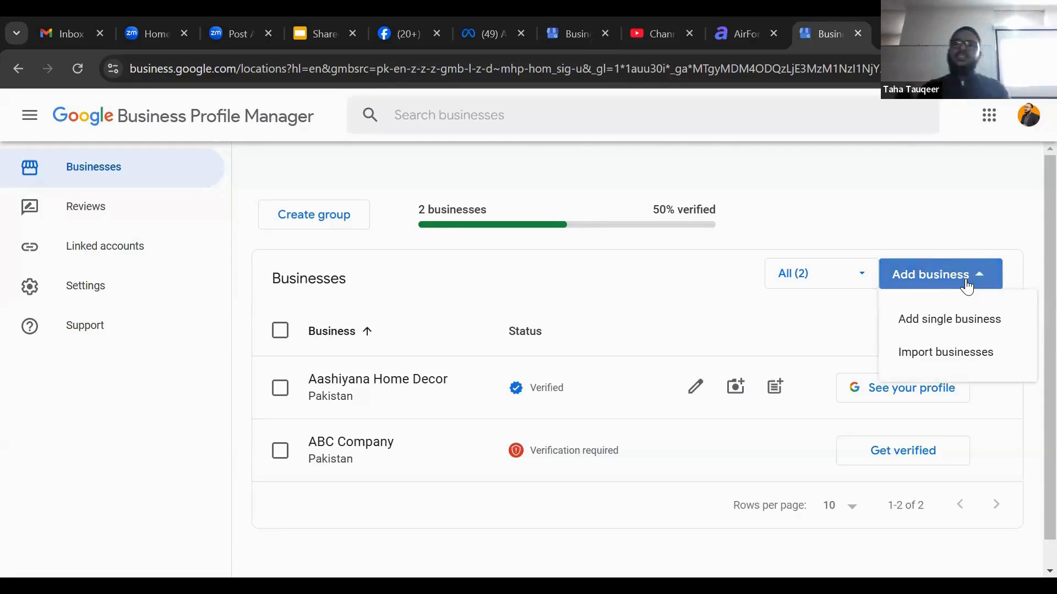
pyautogui.click(970, 327)
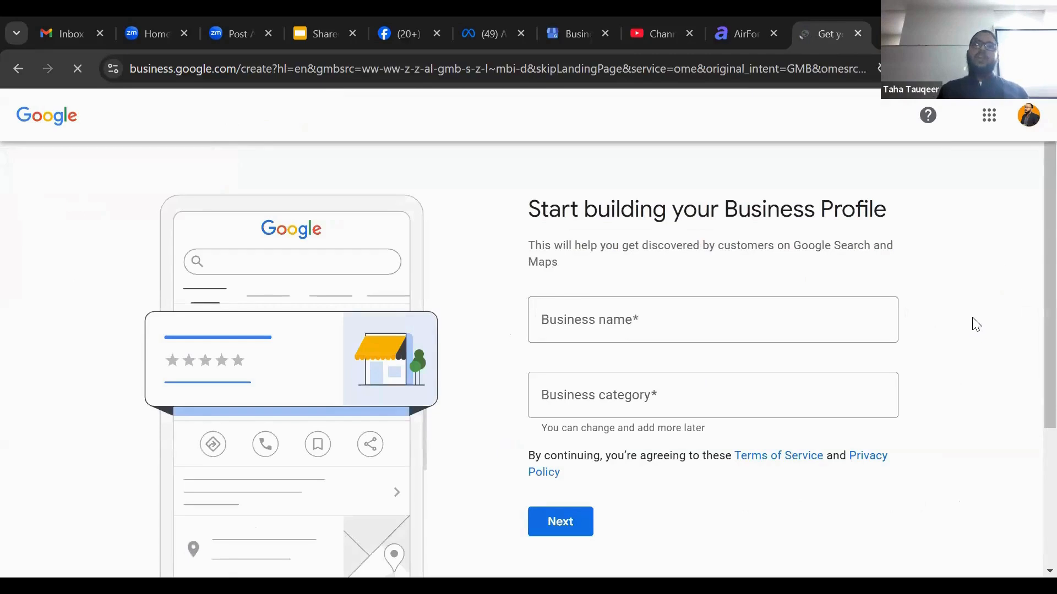
# Enter the business name Sir Umer Tuition Centre
pyautogui.scroll(-2, 1031, 333)
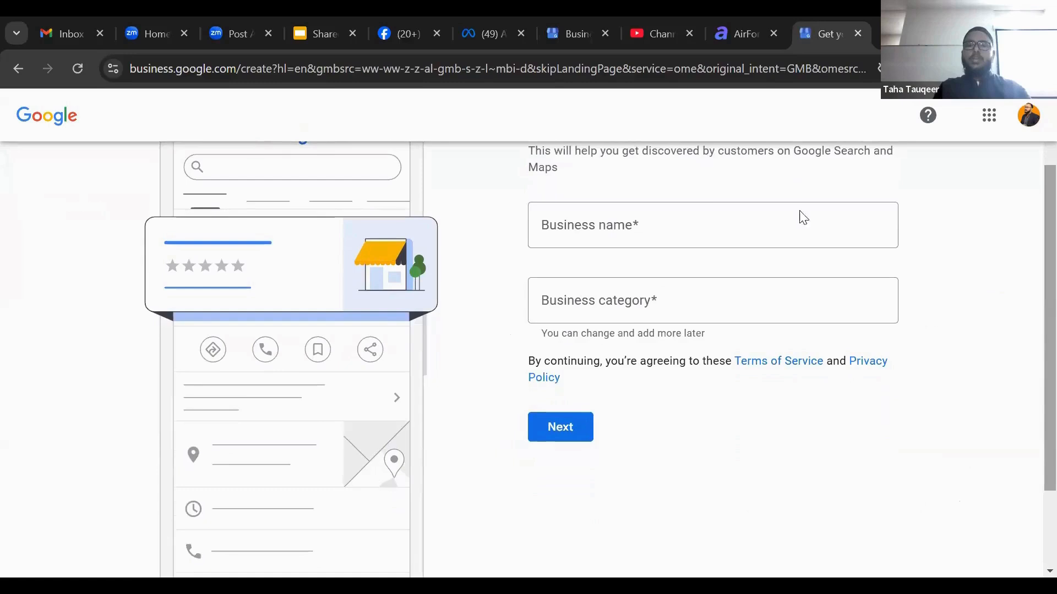
pyautogui.click(693, 220)
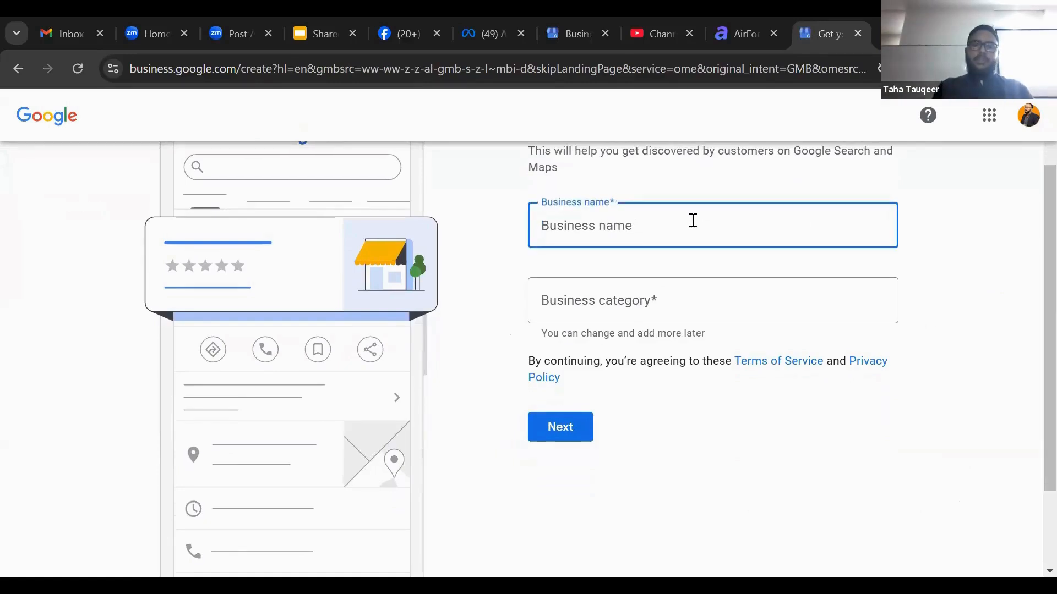
pyautogui.write('Sir Umer')
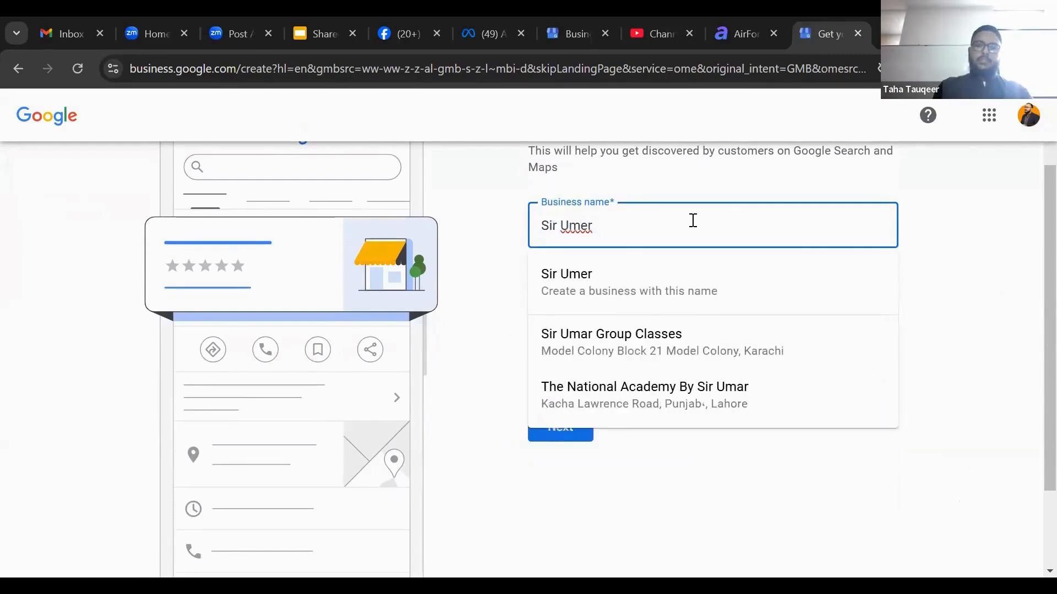
pyautogui.write(' Tuition ')
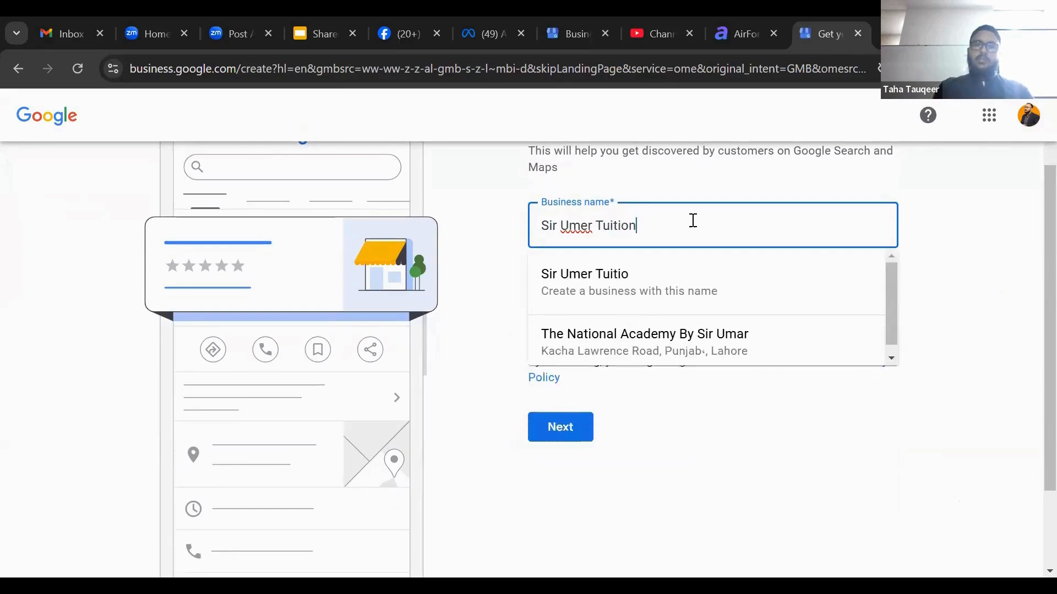
pyautogui.write('Centre')
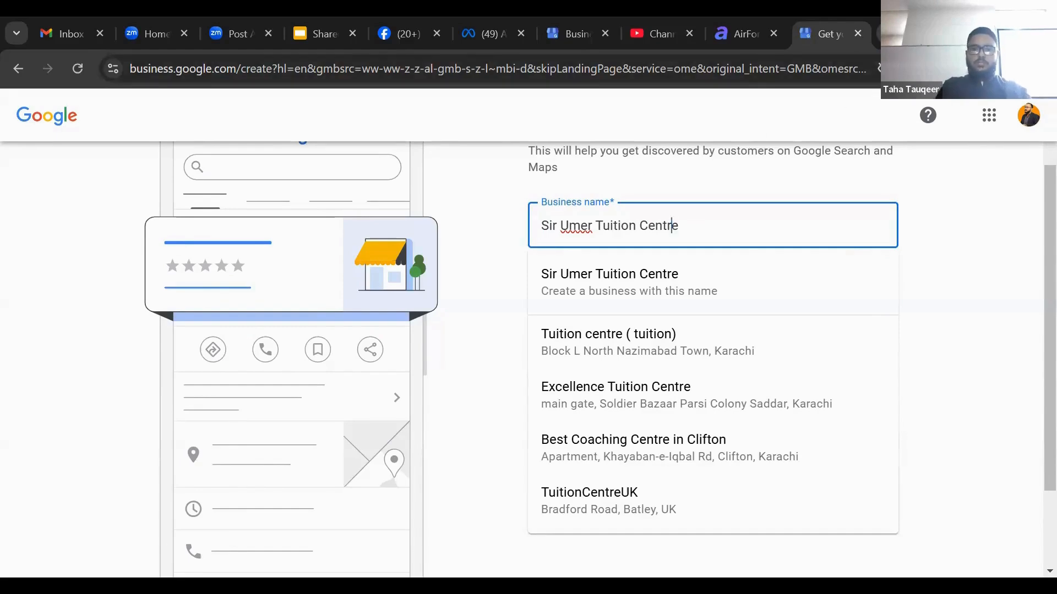
# Search the web for tuition in a new tab and return to the business profile form
pyautogui.click(878, 33)
pyautogui.write('tuitio')
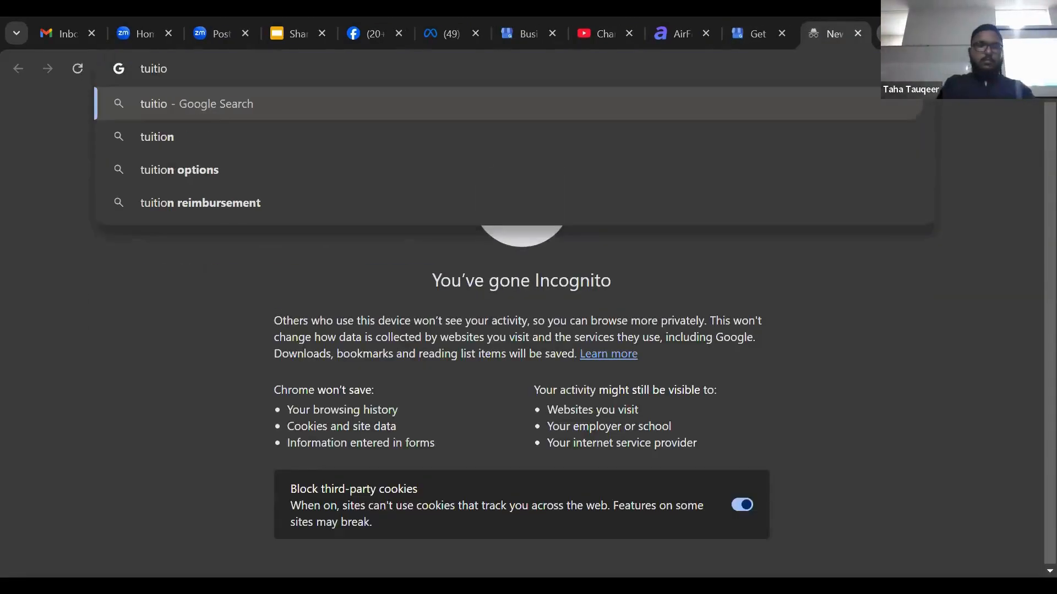
pyautogui.press('Down')
pyautogui.press('Return')
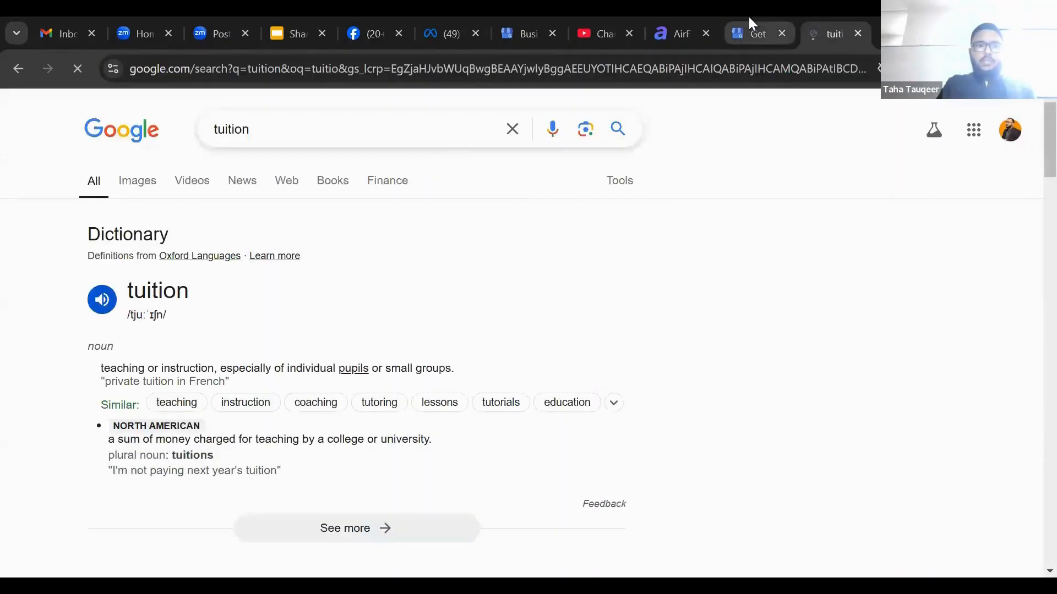
pyautogui.click(749, 24)
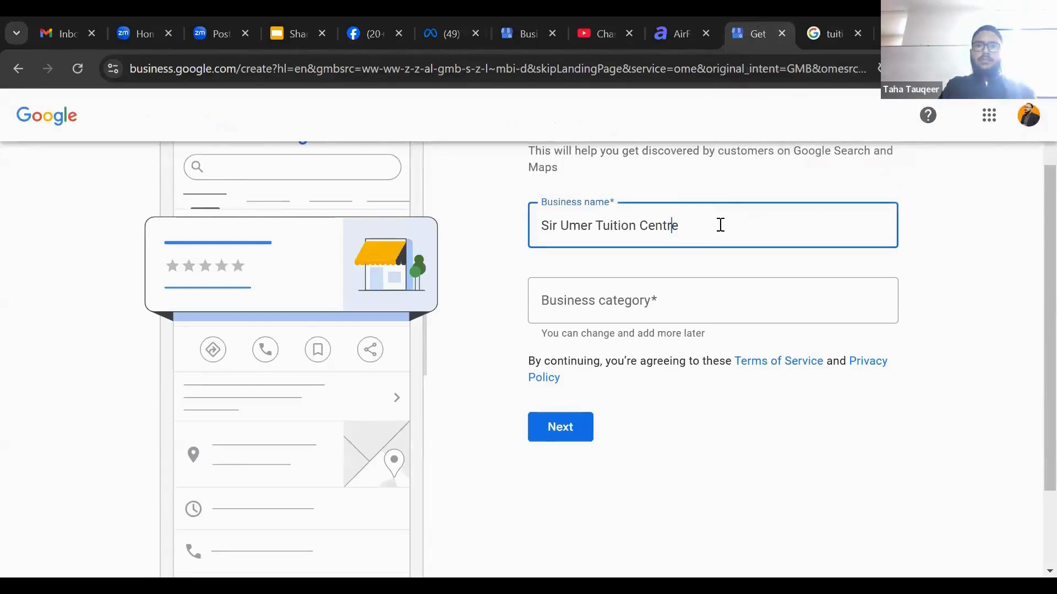
# Set the business category to Coaching center
pyautogui.click(736, 306)
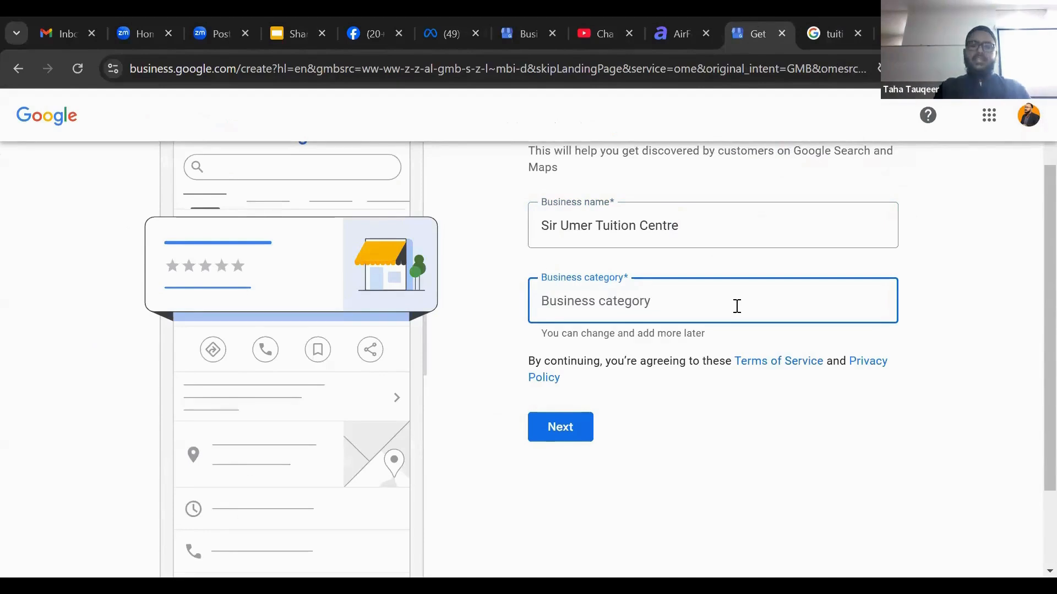
pyautogui.write('tuitu')
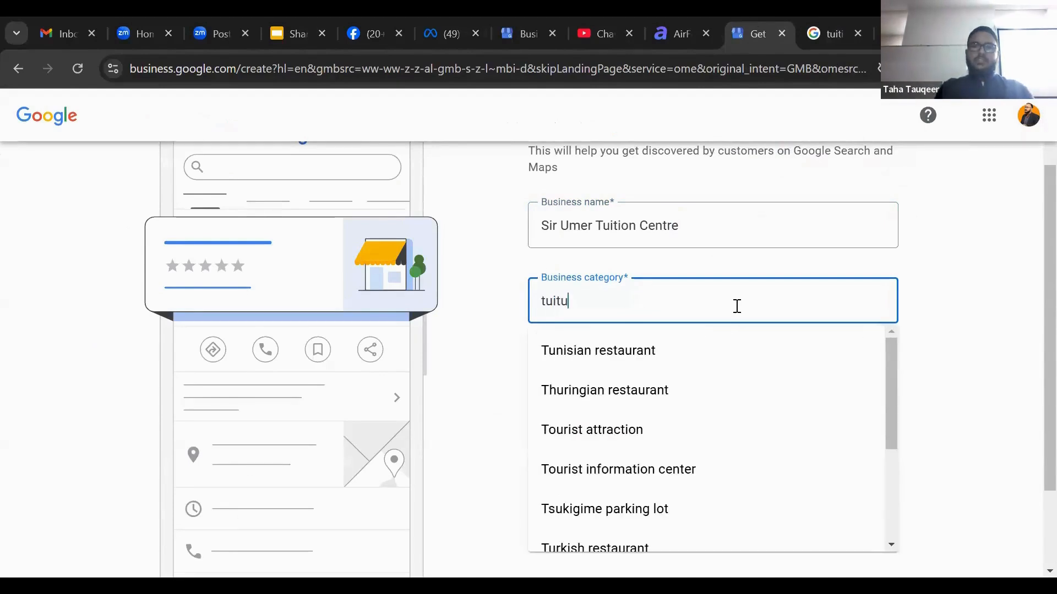
pyautogui.press('BackSpace')
pyautogui.write('ion')
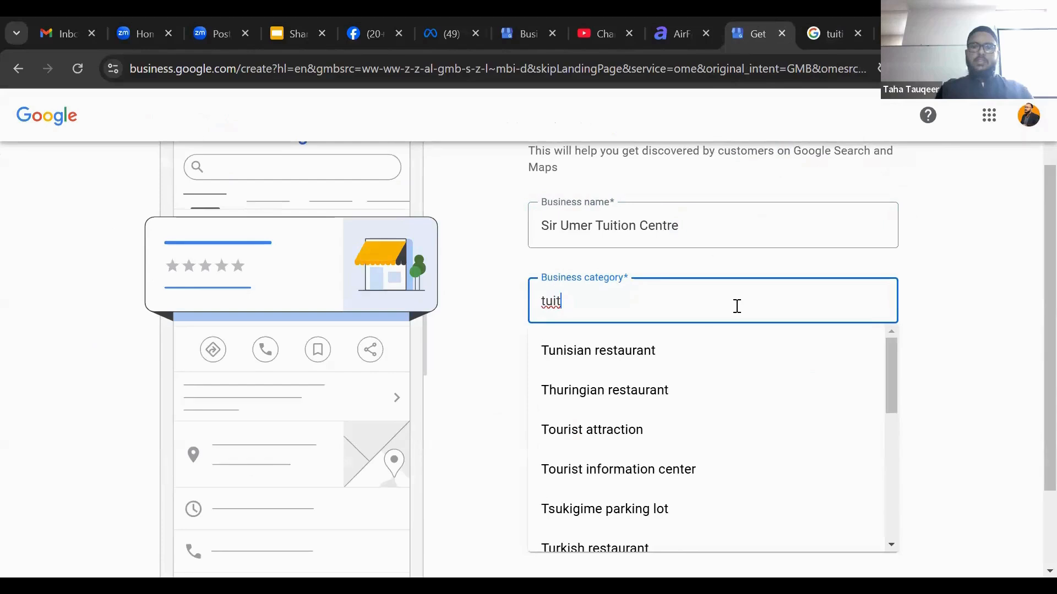
pyautogui.press('BackSpace')
pyautogui.press('BackSpace')
pyautogui.press('BackSpace')
pyautogui.press('BackSpace')
pyautogui.press('BackSpace')
pyautogui.press('BackSpace')
pyautogui.press('BackSpace')
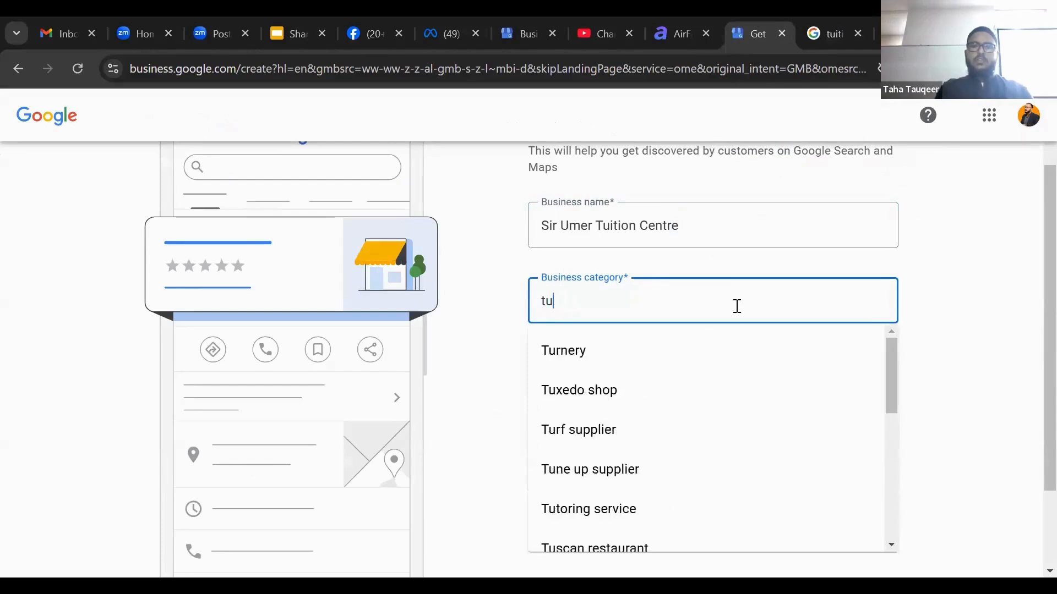
pyautogui.write('coa')
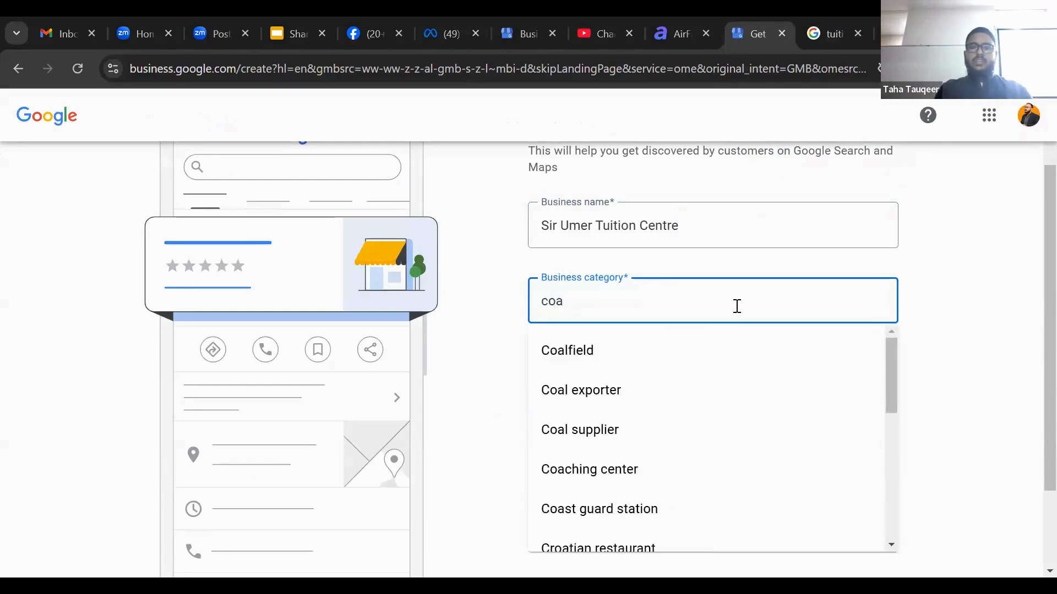
pyautogui.write('chi')
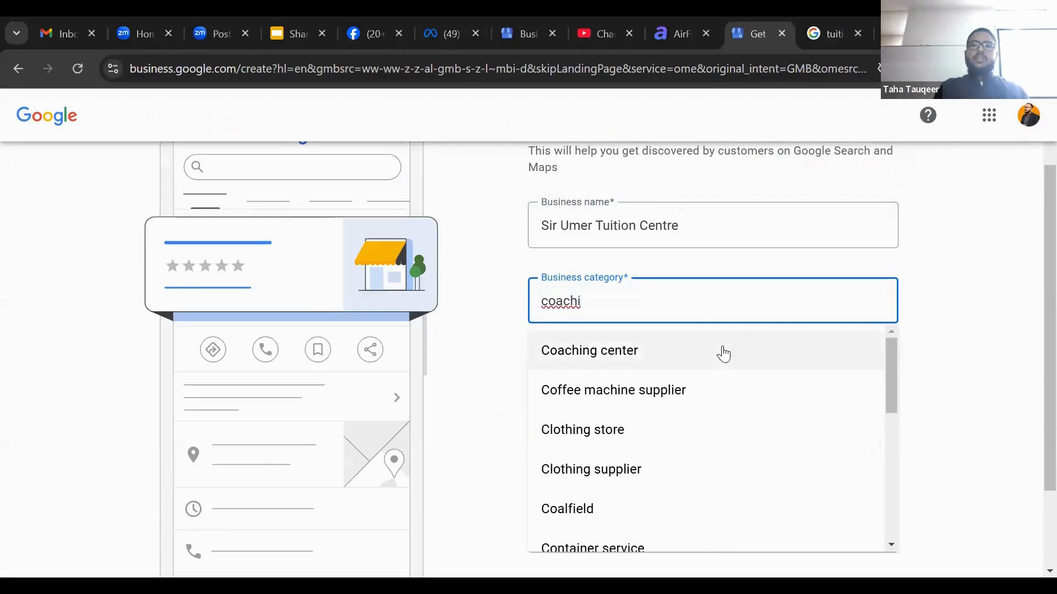
pyautogui.click(722, 346)
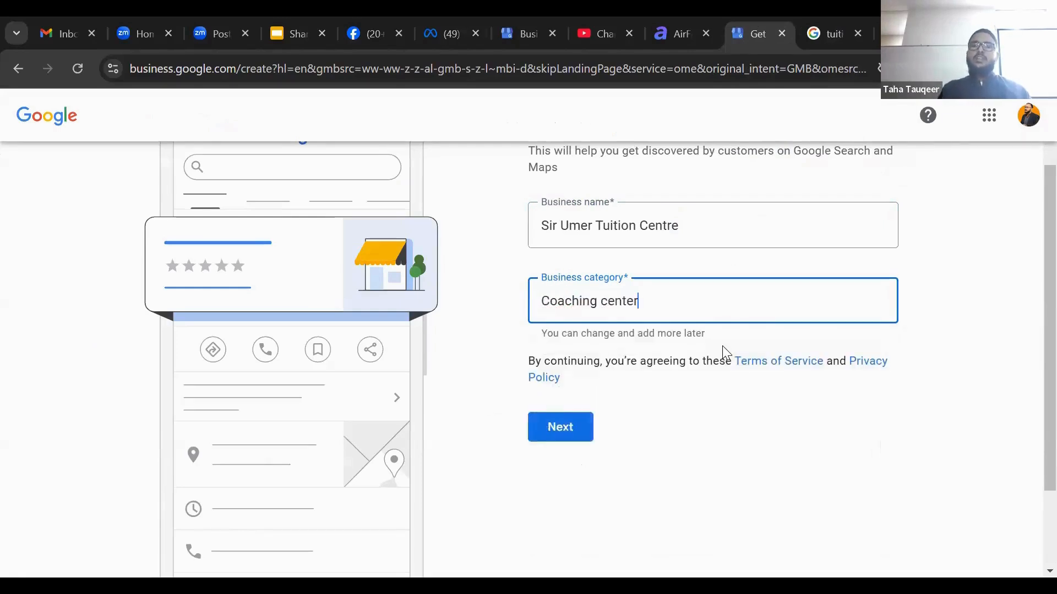
# Choose Yes to add a location customers can visit and continue
pyautogui.scroll(1, 1030, 275)
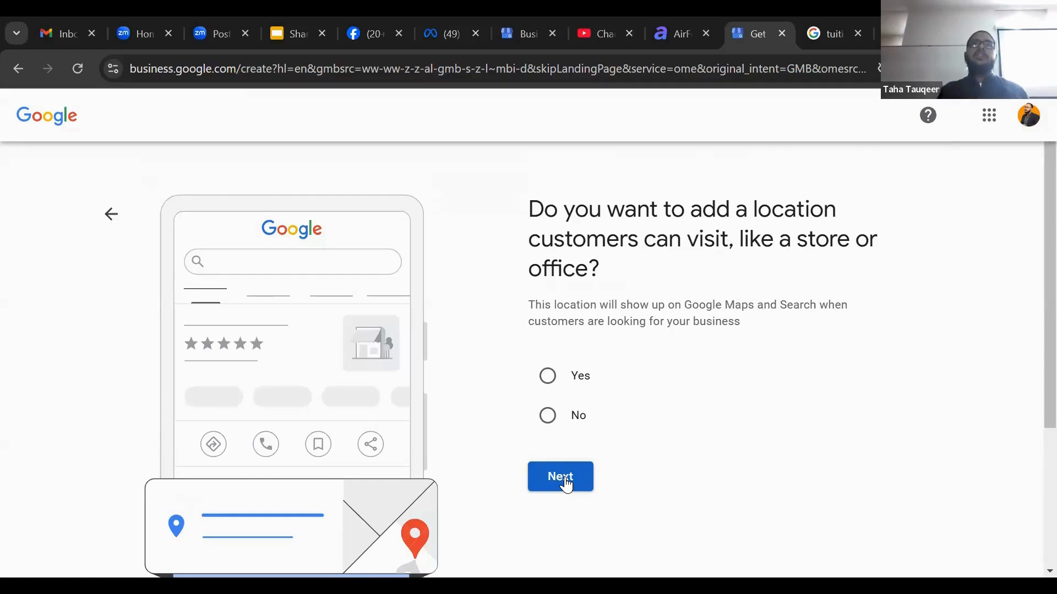
pyautogui.click(547, 380)
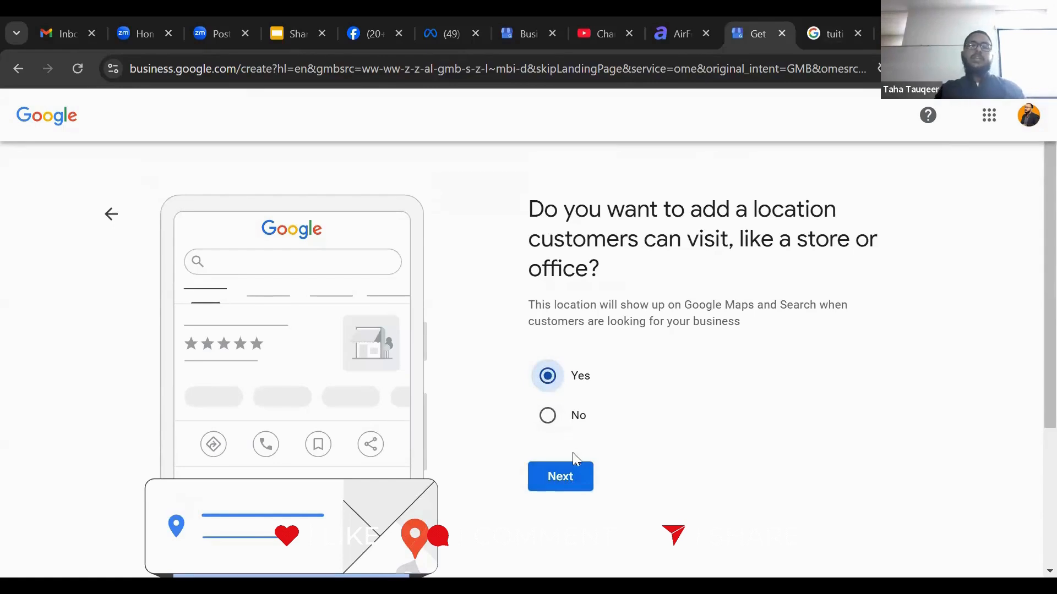
pyautogui.click(571, 487)
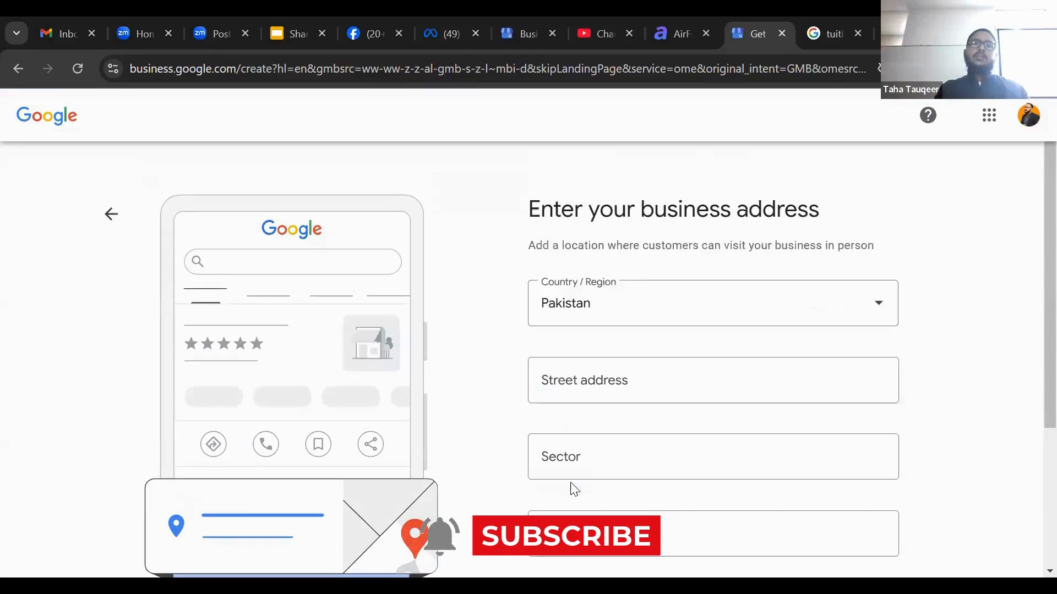
# Fill in the business's street address with house number, area and block
pyautogui.scroll(-3, 1034, 308)
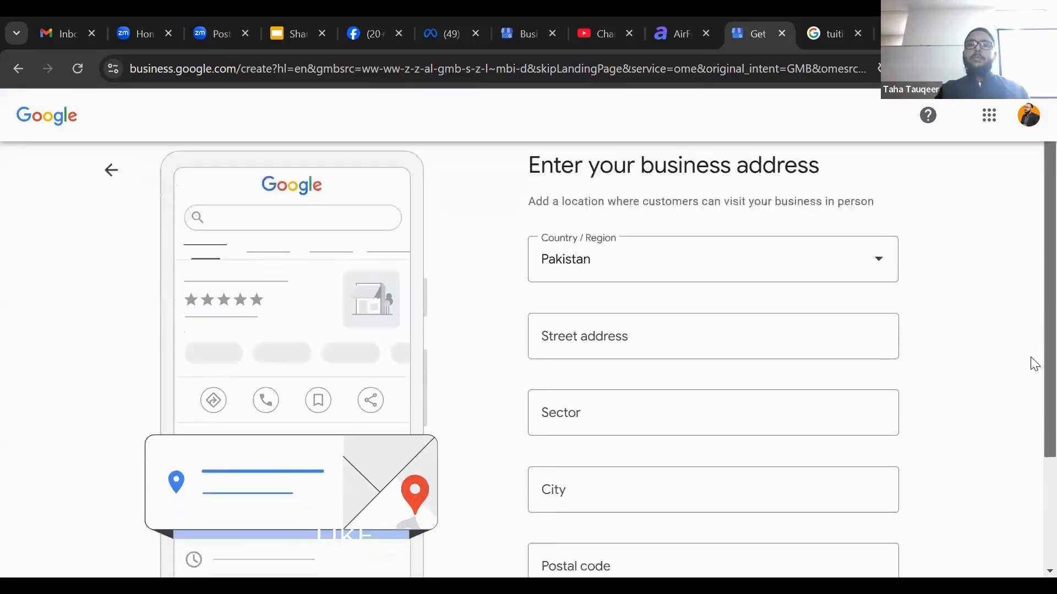
pyautogui.scroll(1, 1030, 373)
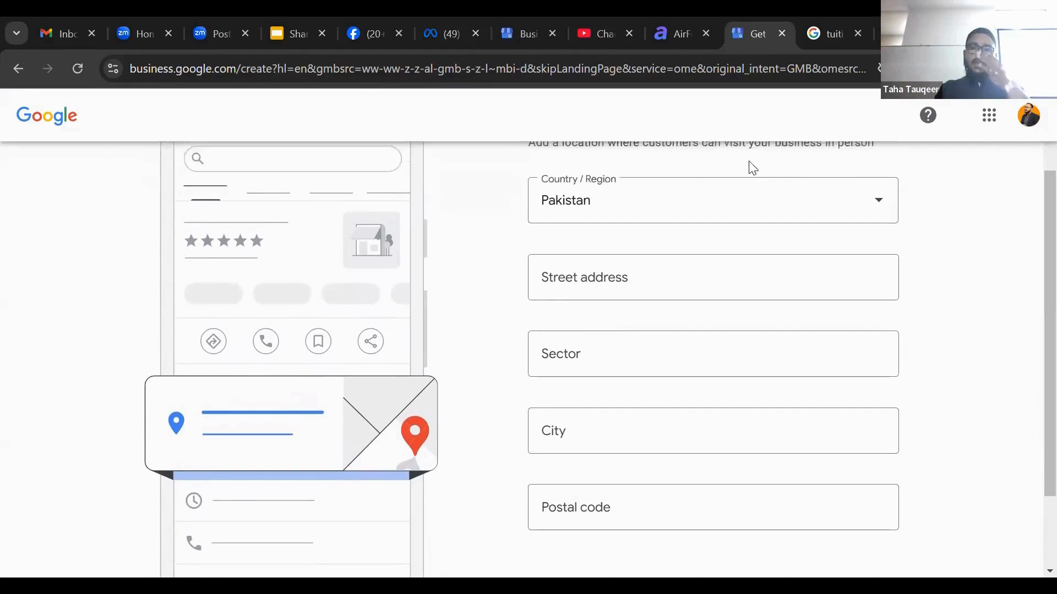
pyautogui.click(751, 275)
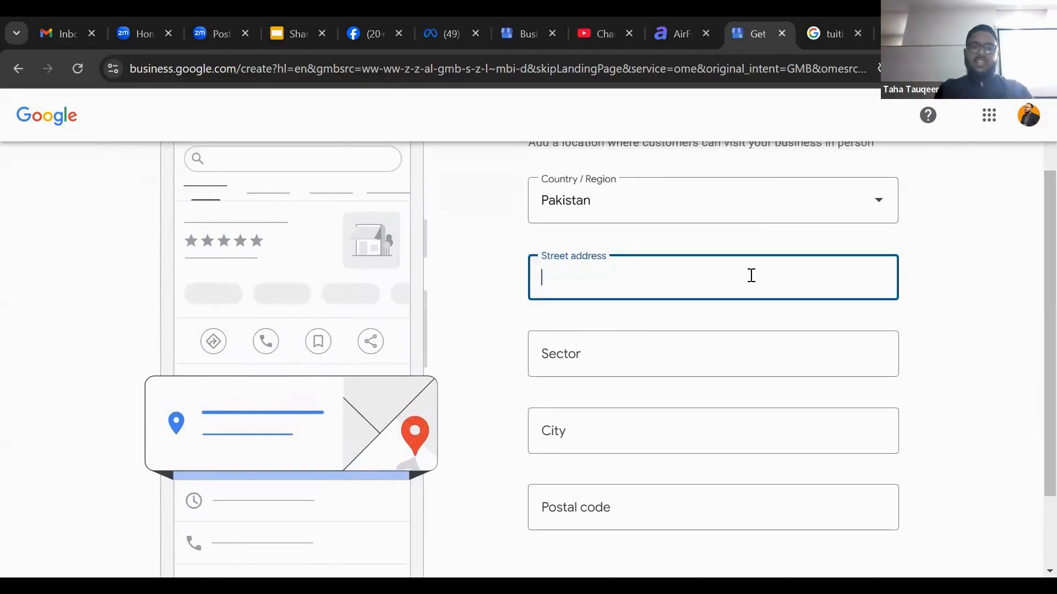
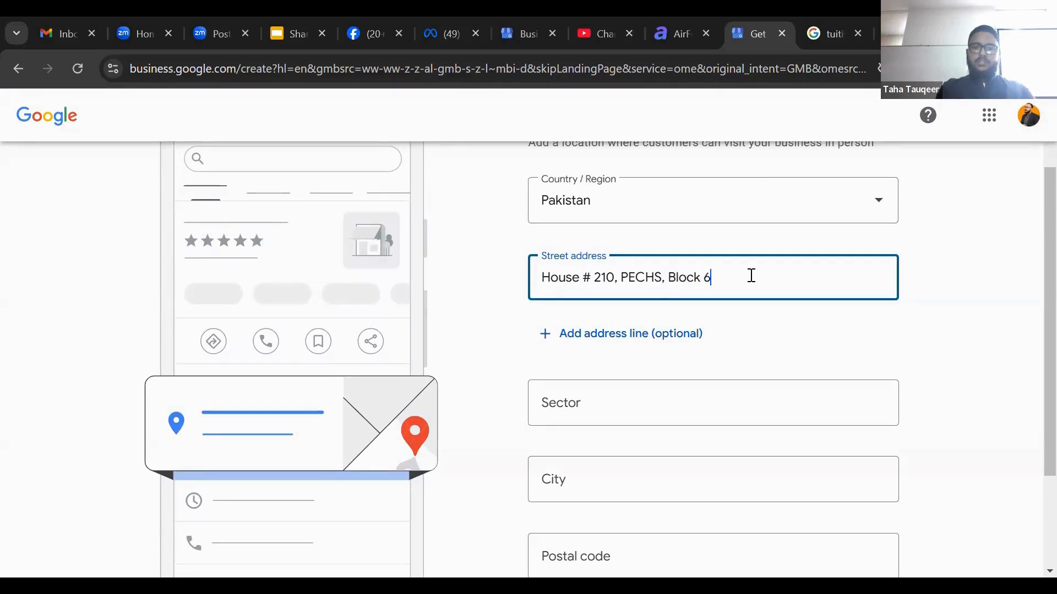
# Fill in the sector of the business address
pyautogui.click(731, 411)
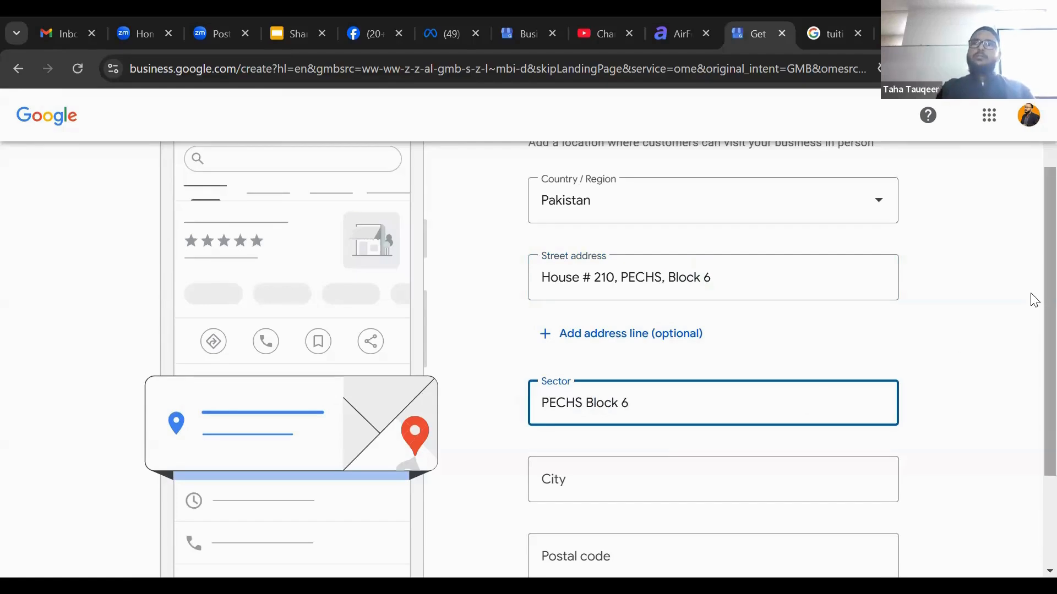
# Set the business address city to Karachi
pyautogui.scroll(-3, 1033, 389)
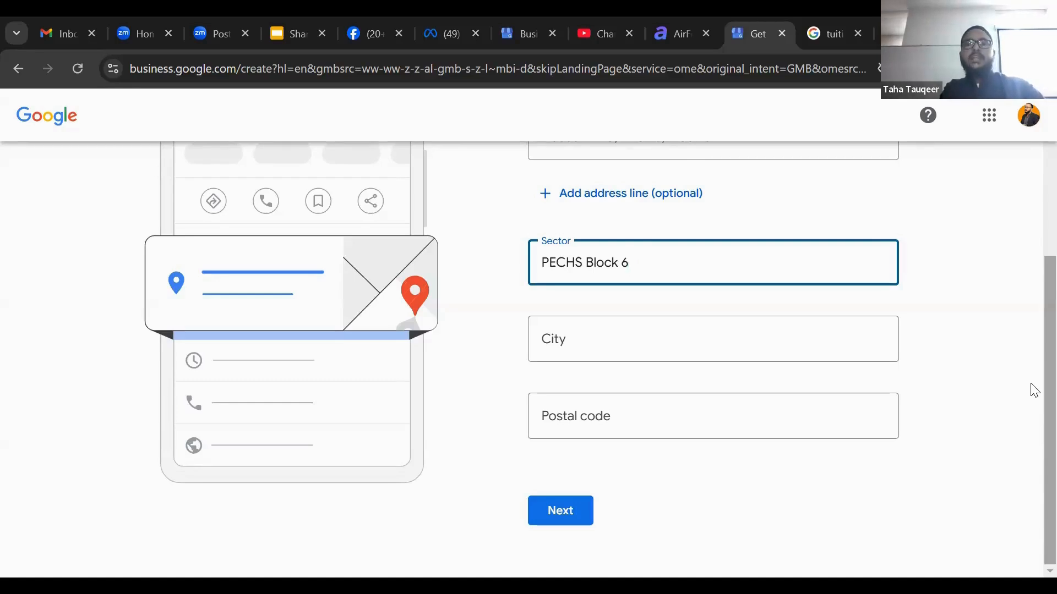
pyautogui.click(784, 345)
pyautogui.write('Karachi')
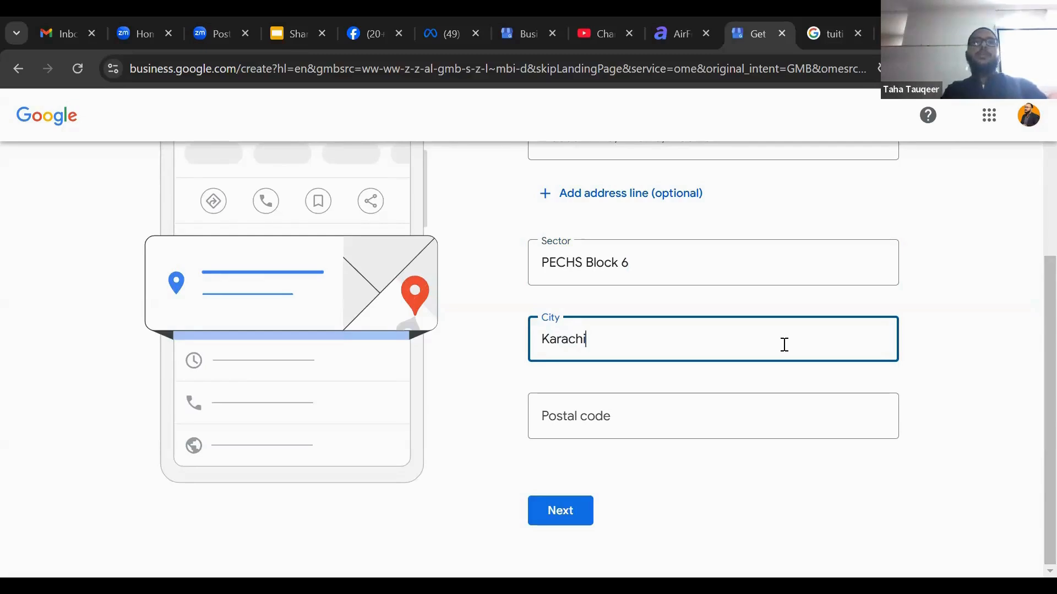
# Fill in the postal code of the business address
pyautogui.click(779, 412)
pyautogui.write('75')
pyautogui.press('BackSpace')
pyautogui.write('5')
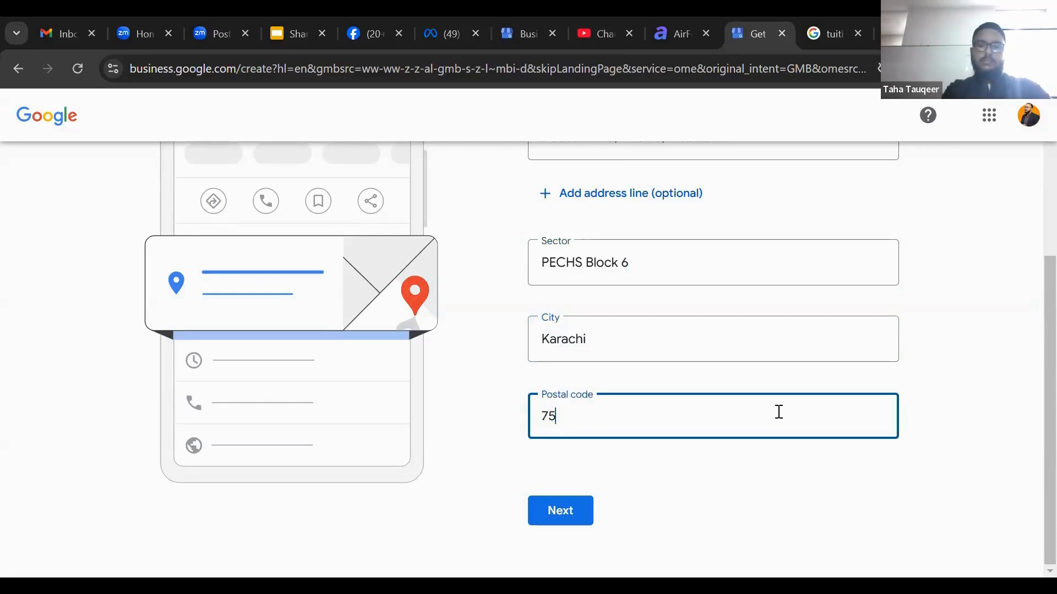
pyautogui.write('840')
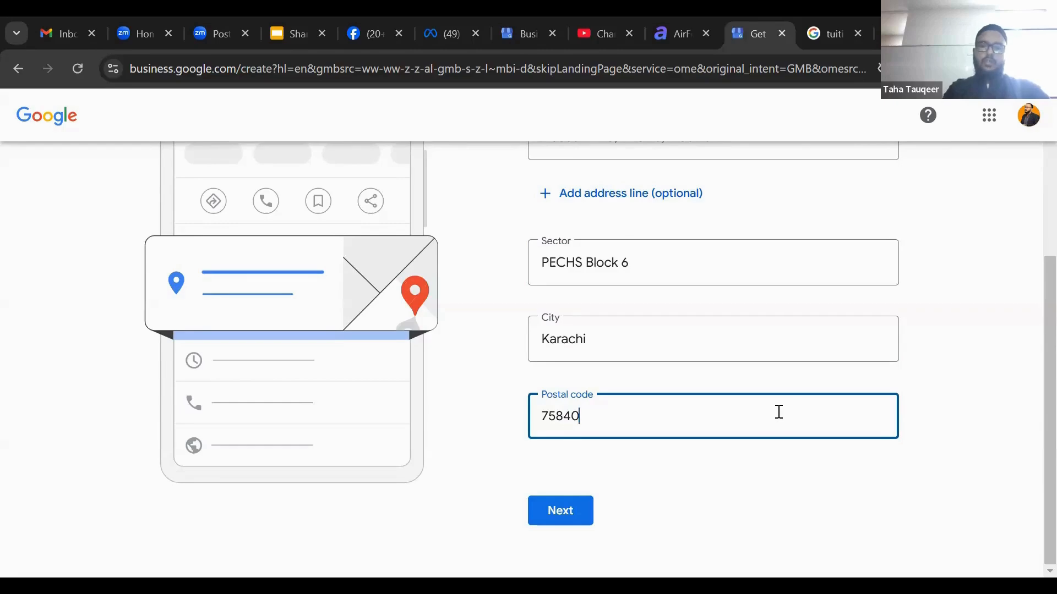
# Confirm the entered business address and move on to the location step
pyautogui.scroll(5, 1031, 172)
pyautogui.scroll(-5, 1032, 385)
pyautogui.click(582, 511)
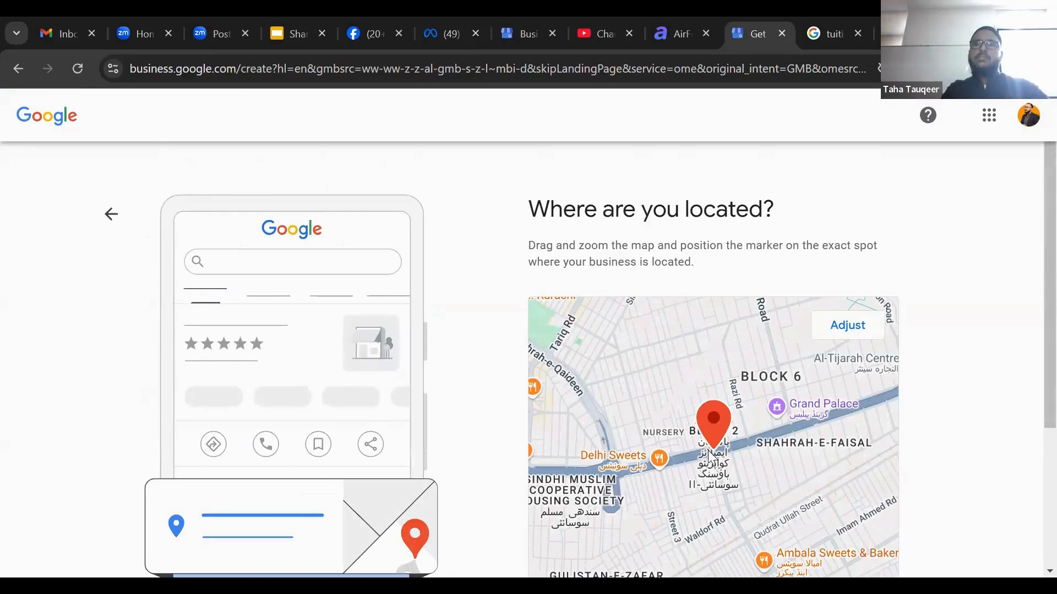
# Adjust the map so the marker sits on the business's exact location, then continue
pyautogui.scroll(-3, 1031, 389)
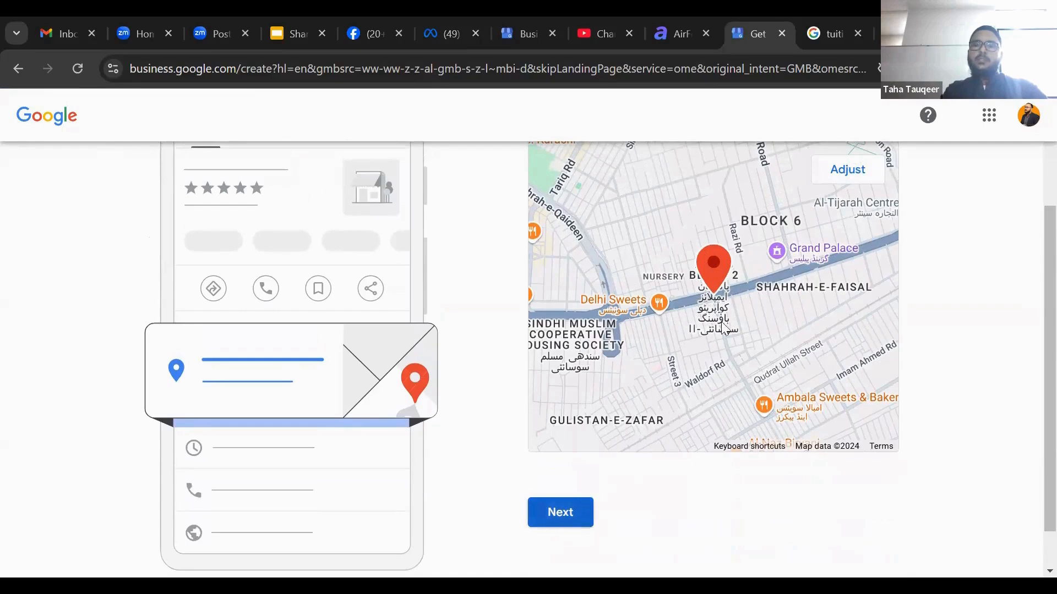
pyautogui.click(834, 171)
pyautogui.moveTo(706, 291); pyautogui.dragTo(694, 188)
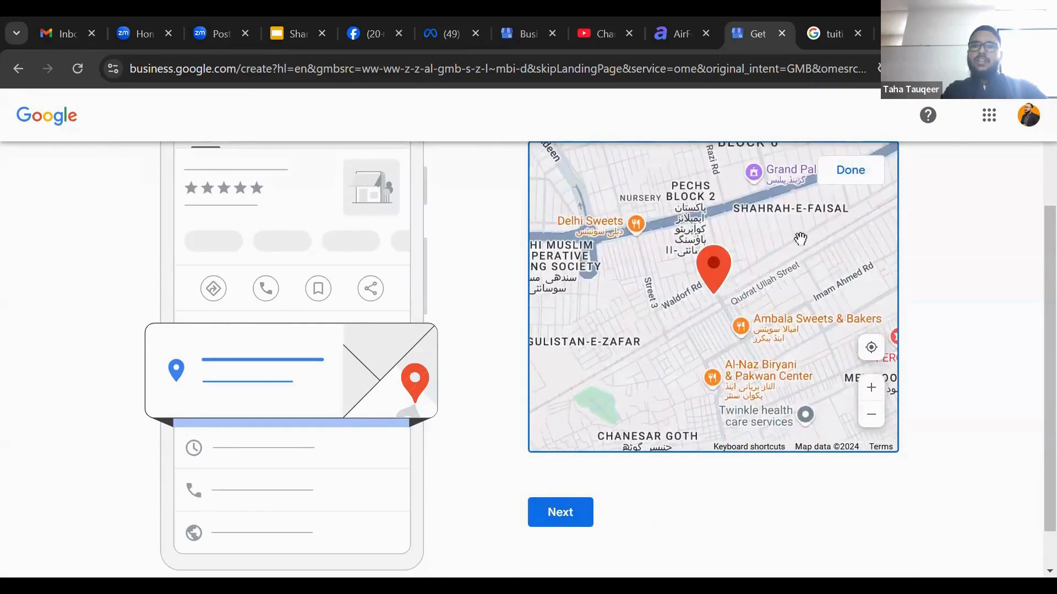
pyautogui.click(875, 390)
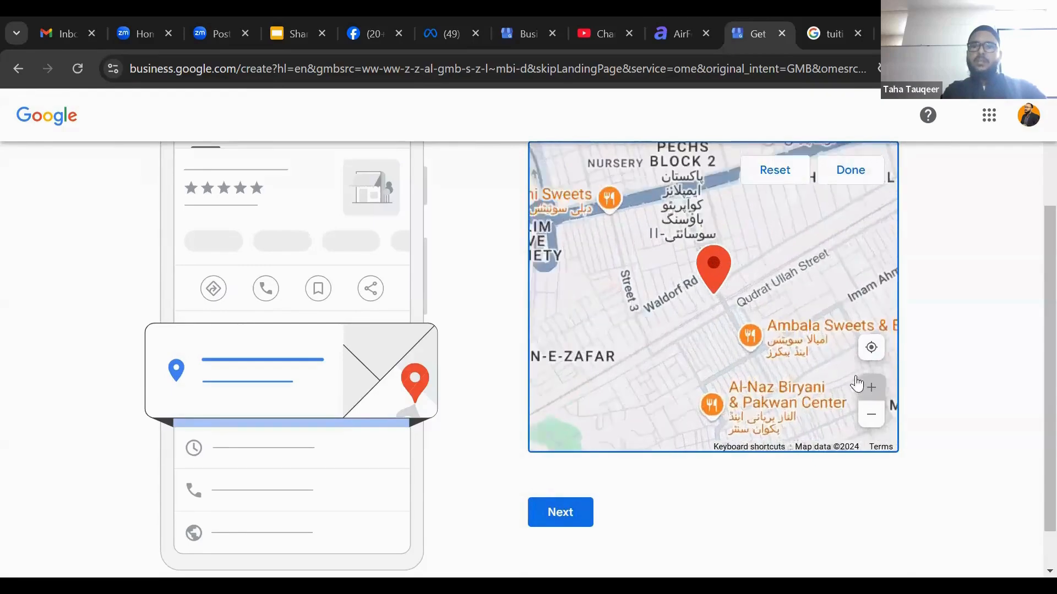
pyautogui.scroll(5, 720, 267)
pyautogui.moveTo(724, 276); pyautogui.dragTo(744, 458)
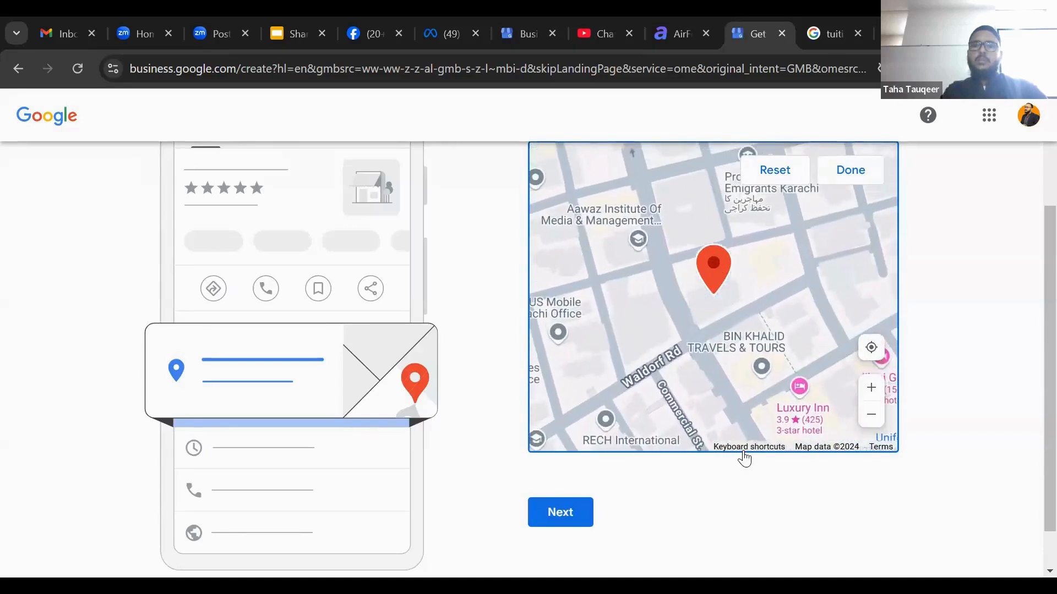
pyautogui.click(558, 506)
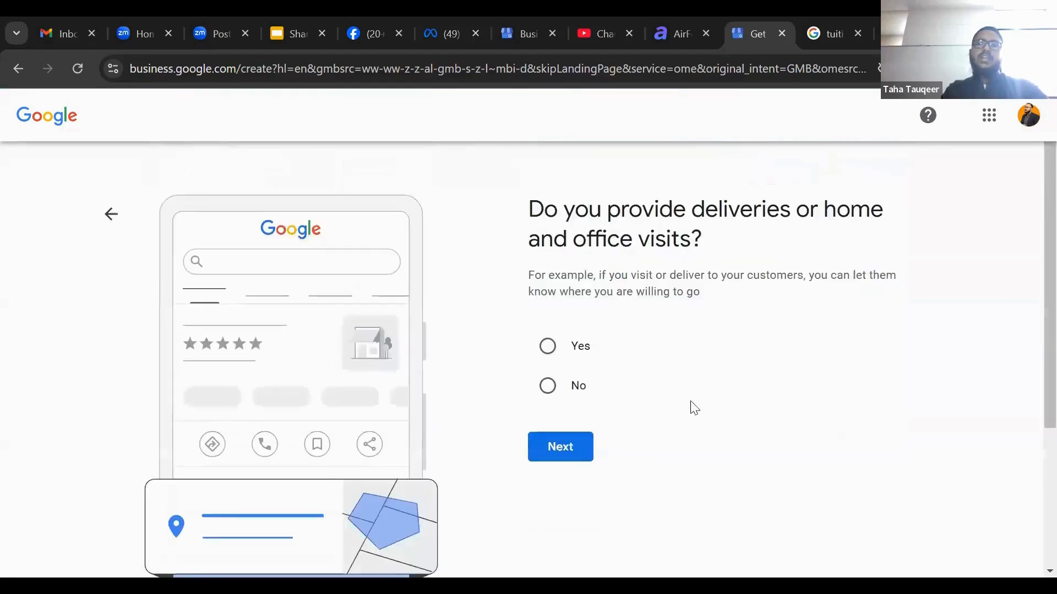
# Answer No to providing deliveries or home and office visits, then continue
pyautogui.scroll(-1, 1030, 242)
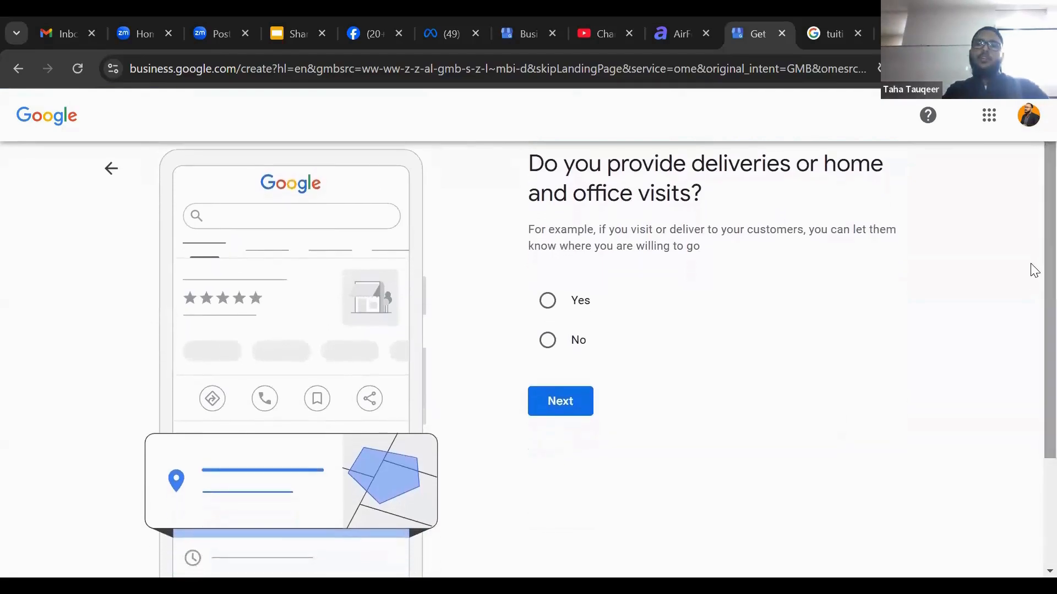
pyautogui.click(549, 344)
pyautogui.click(558, 407)
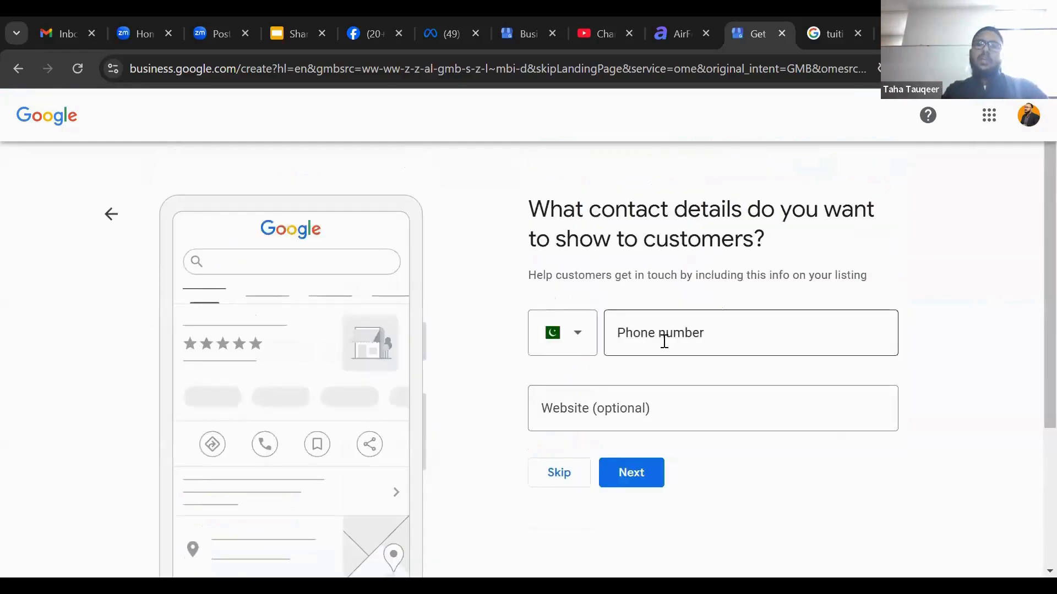
# Skip the contact details page without adding a phone number or website
pyautogui.click(663, 340)
pyautogui.click(632, 403)
pyautogui.click(560, 472)
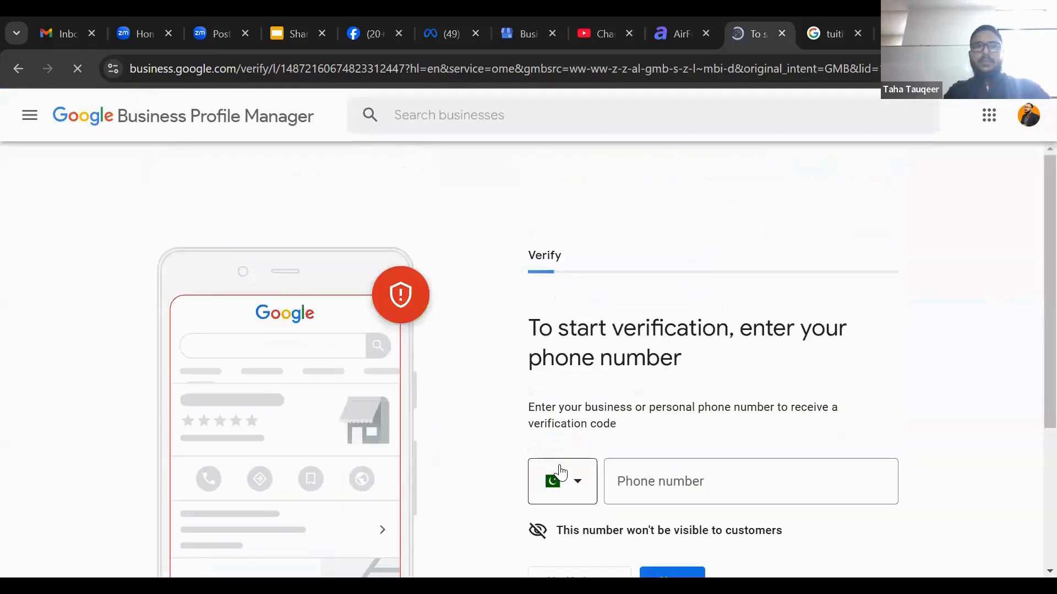
# Postpone the phone verification and choose to verify the business later
pyautogui.scroll(-3, 1031, 308)
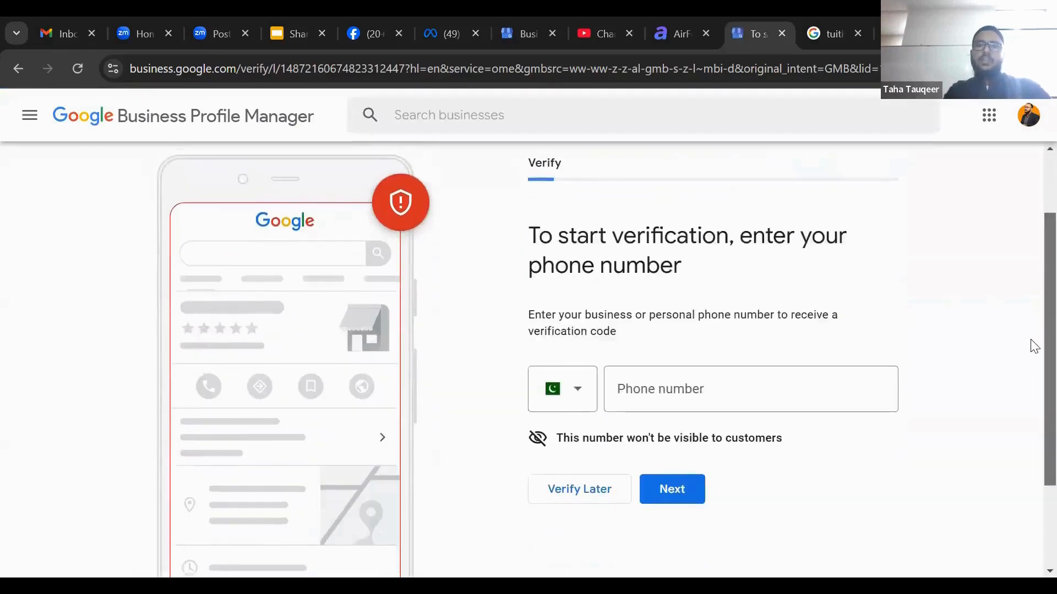
pyautogui.scroll(2, 1034, 295)
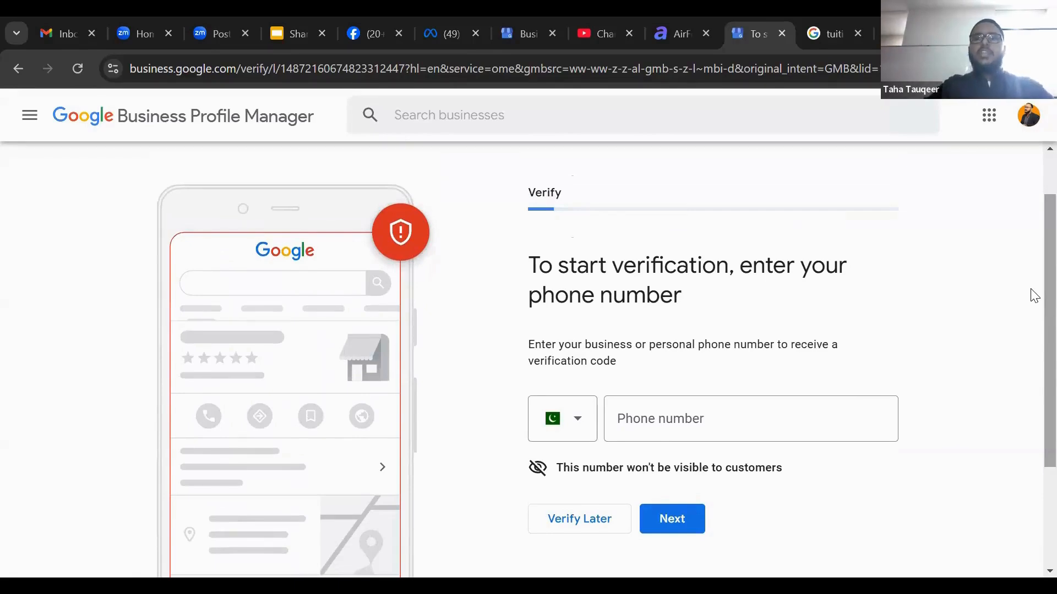
pyautogui.scroll(-1, 1033, 296)
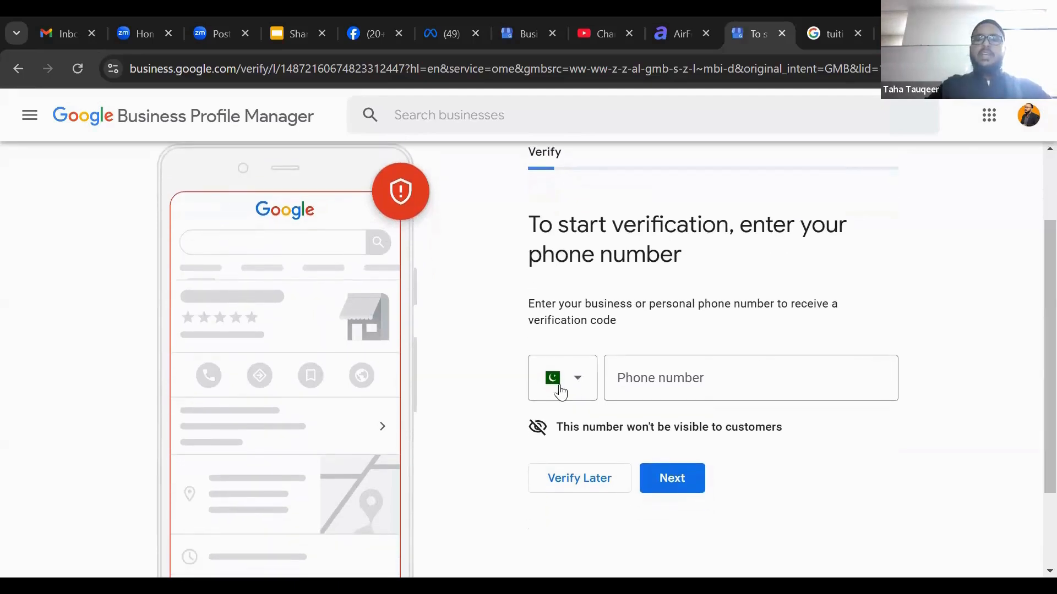
pyautogui.click(679, 364)
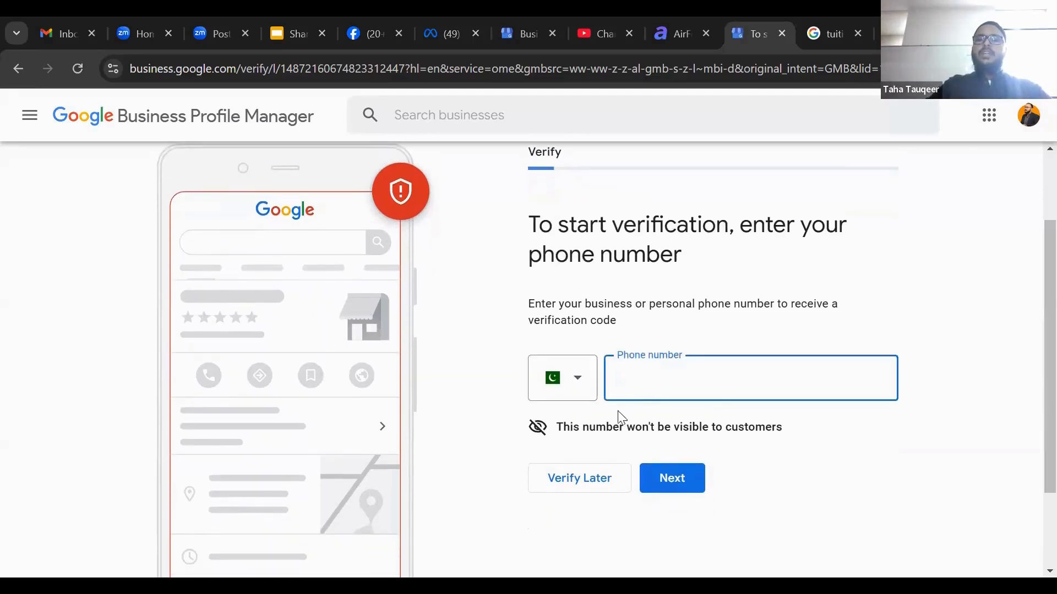
pyautogui.moveTo(557, 428); pyautogui.dragTo(815, 437)
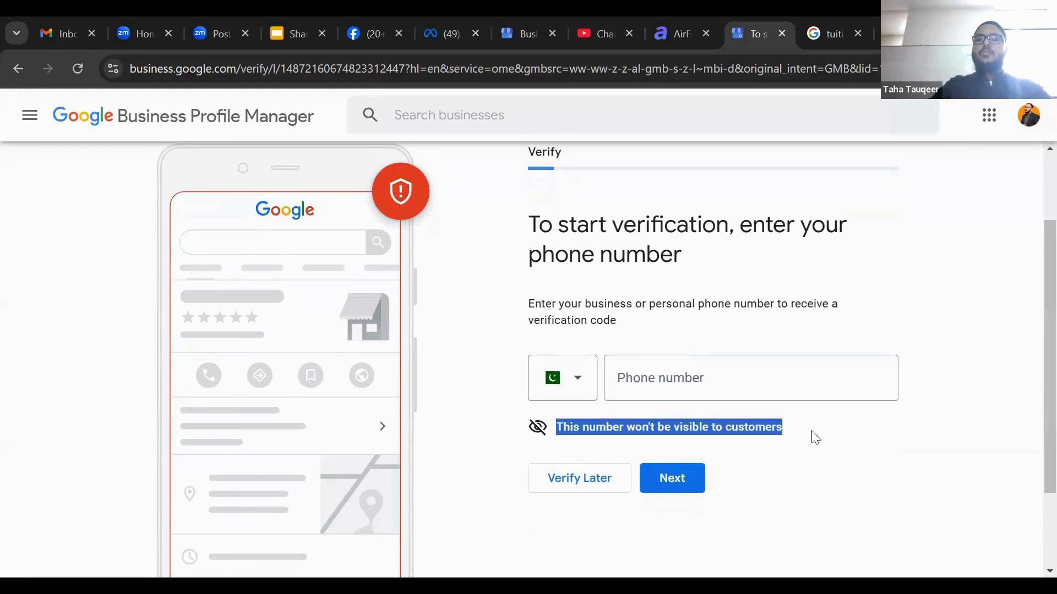
pyautogui.click(597, 488)
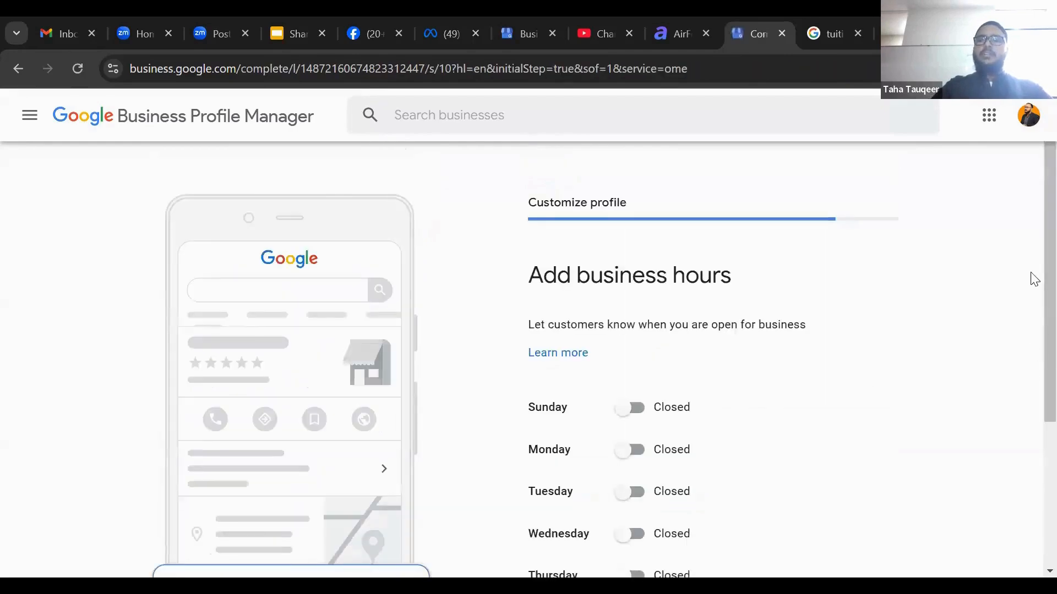
# Switch Monday, Tuesday and Wednesday to open in the business hours
pyautogui.scroll(-3, 1032, 357)
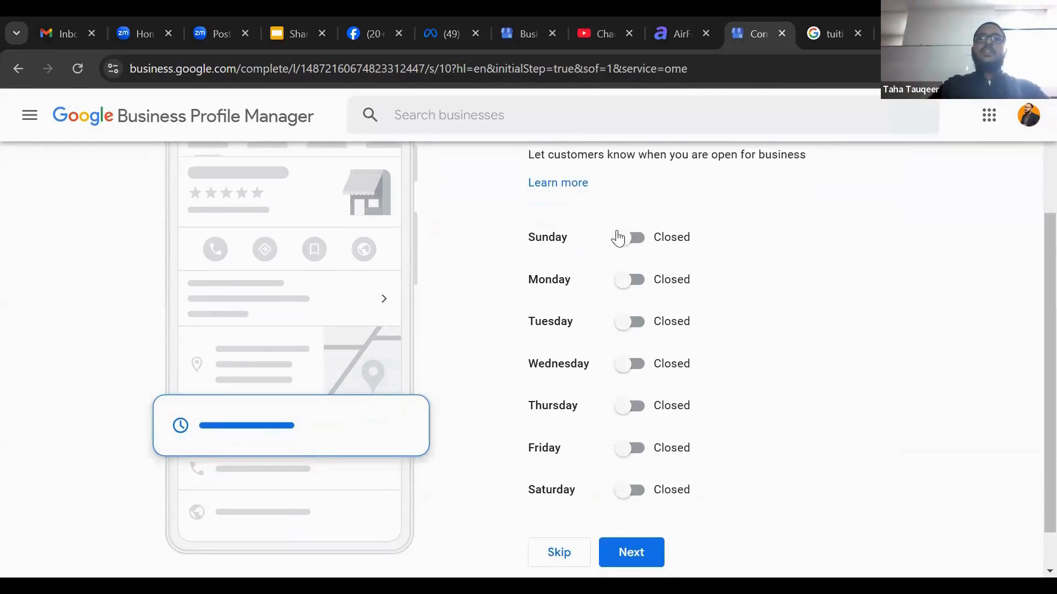
pyautogui.click(632, 281)
pyautogui.click(633, 349)
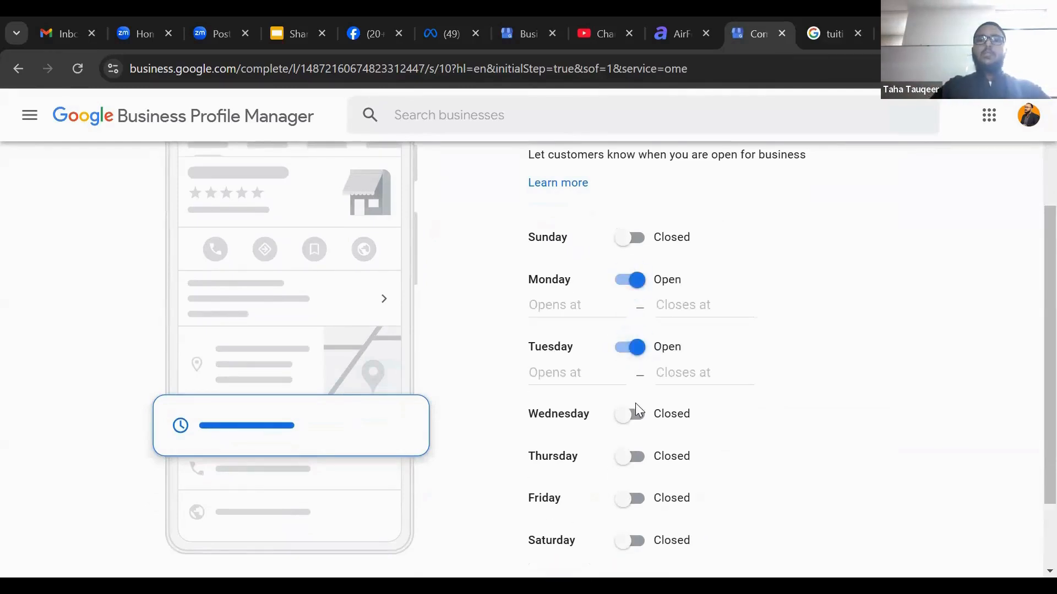
pyautogui.click(634, 421)
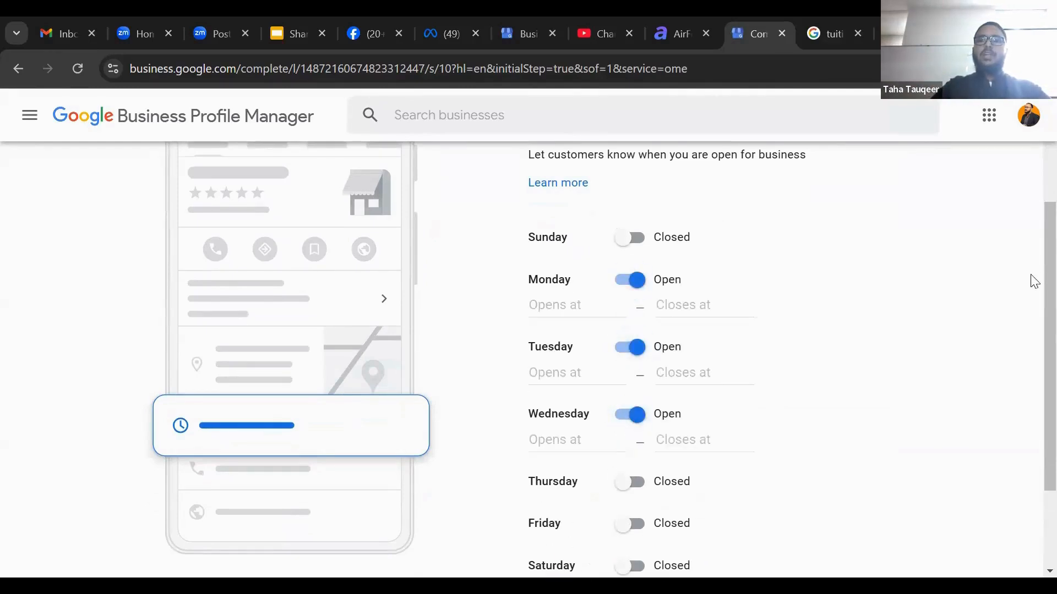
# Set Monday's business hours from 6:00 PM to 10:00 PM
pyautogui.scroll(-2, 1033, 338)
pyautogui.scroll(1, 1033, 325)
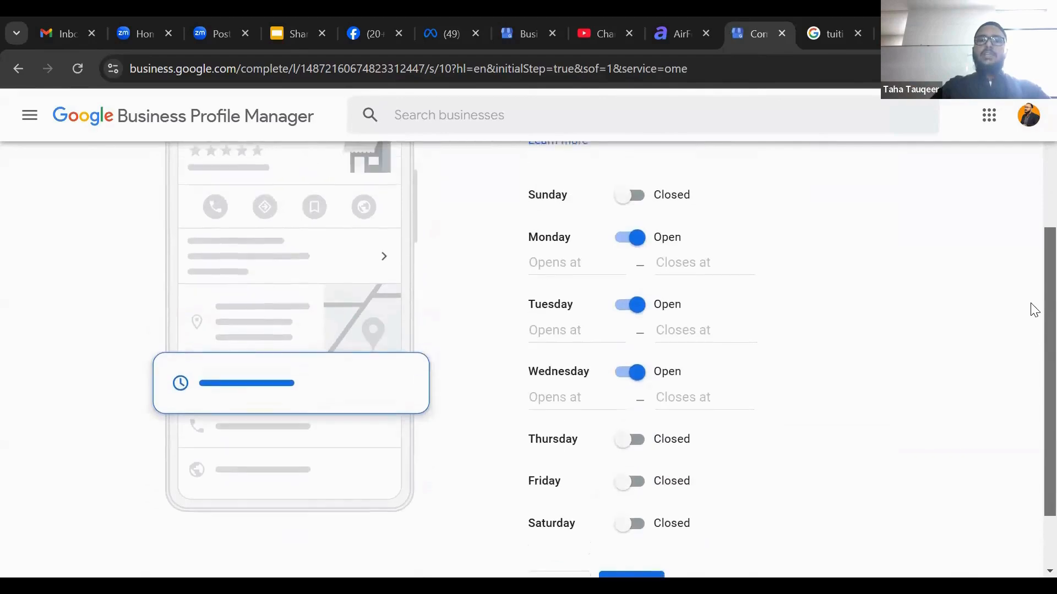
pyautogui.click(576, 261)
pyautogui.write('66')
pyautogui.press('BackSpace')
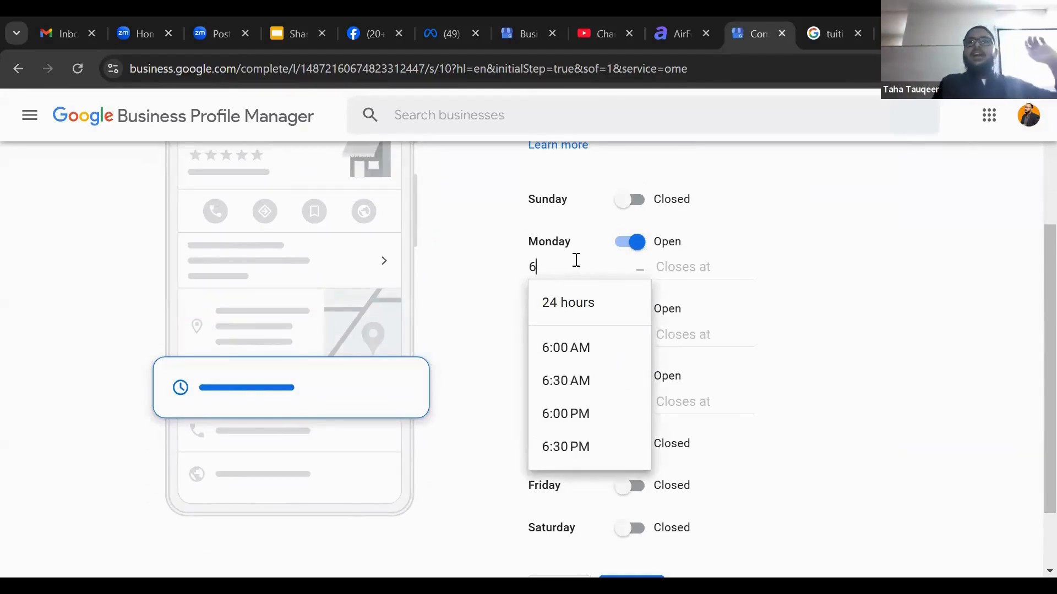
pyautogui.click(577, 411)
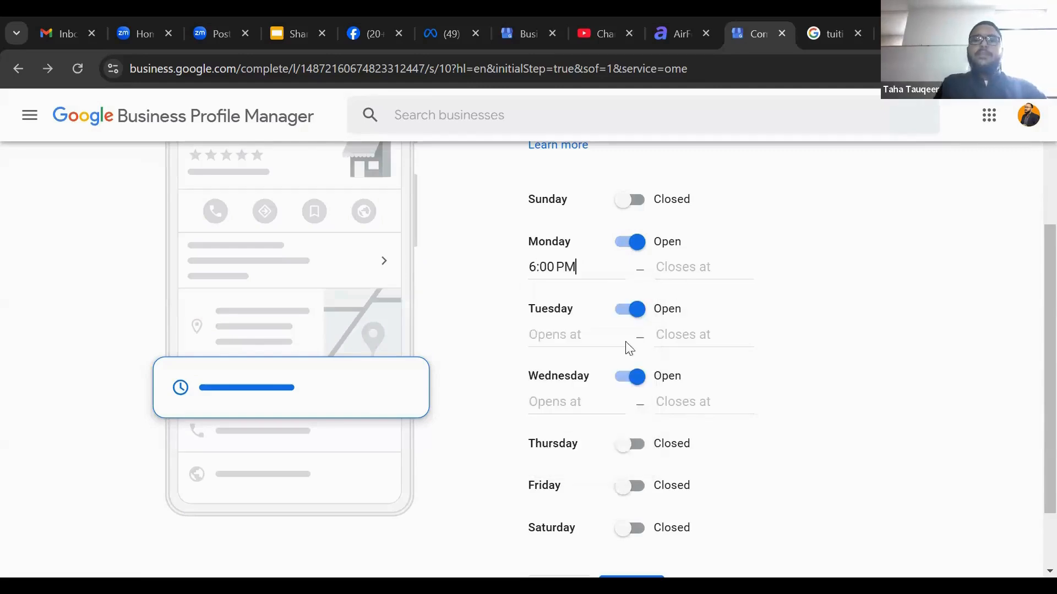
pyautogui.click(694, 270)
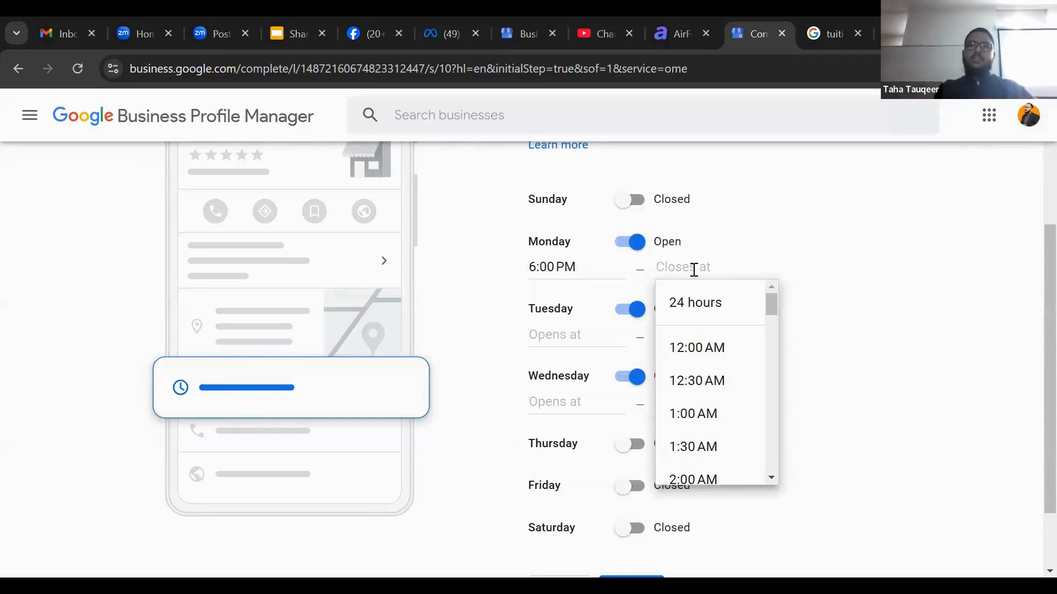
pyautogui.write('10:00 PM')
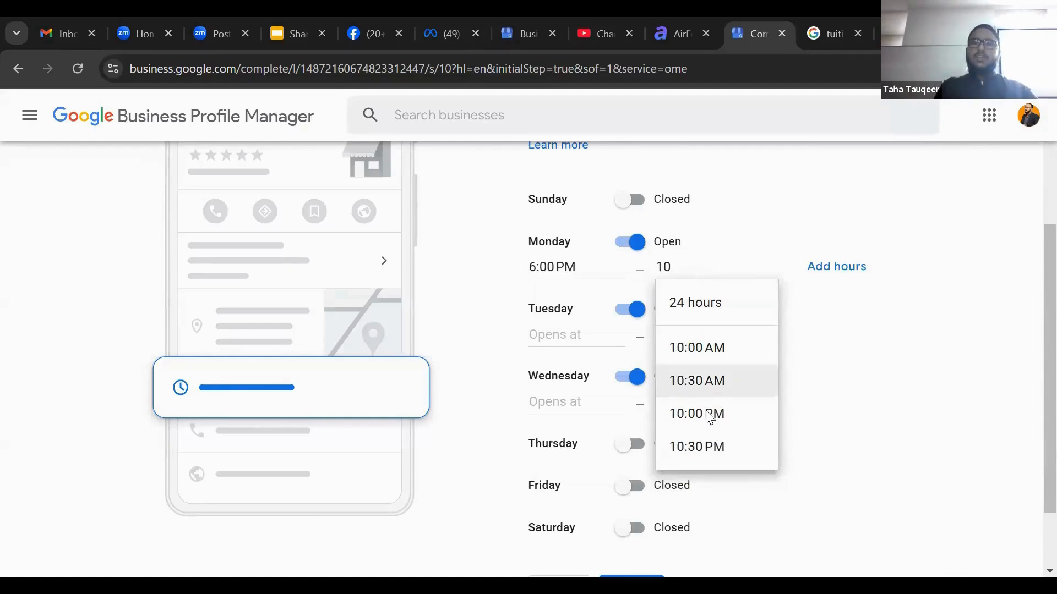
pyautogui.click(709, 413)
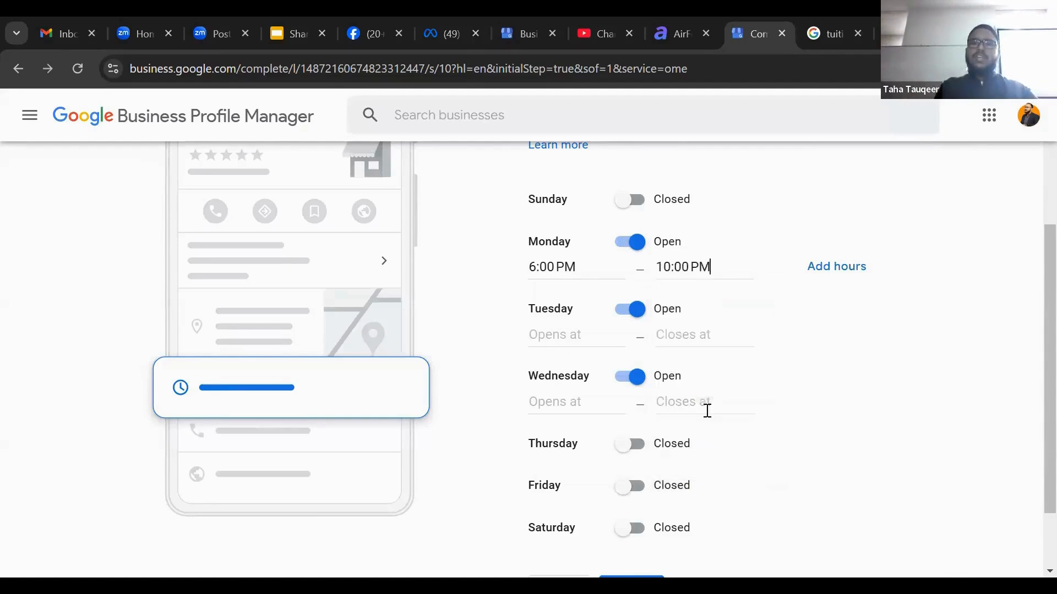
# Set Tuesday's business hours from 6:00 PM to 10:00 PM
pyautogui.click(546, 336)
pyautogui.click(631, 310)
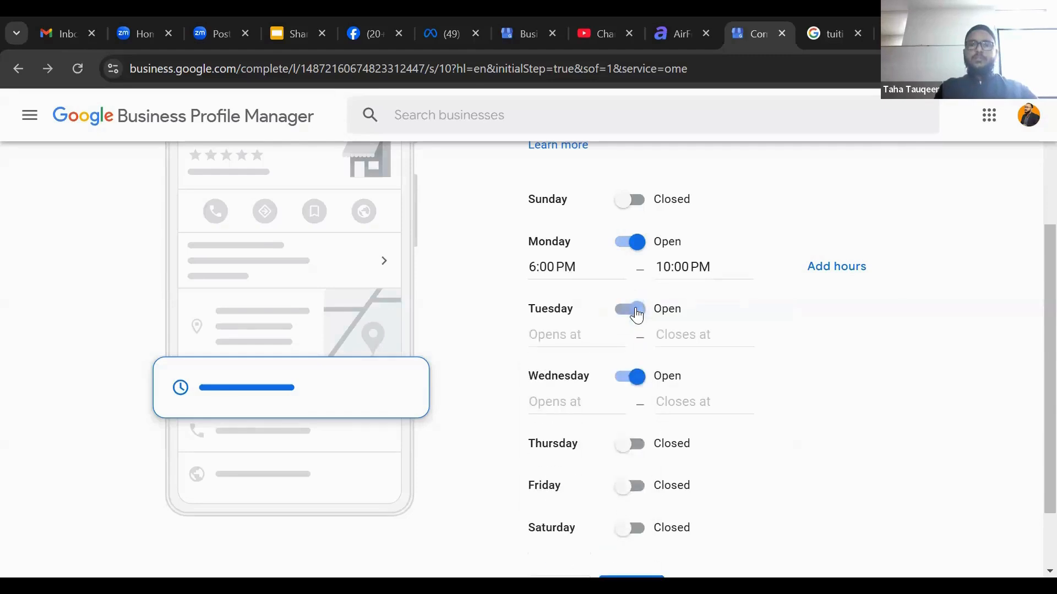
pyautogui.click(583, 329)
pyautogui.write('6')
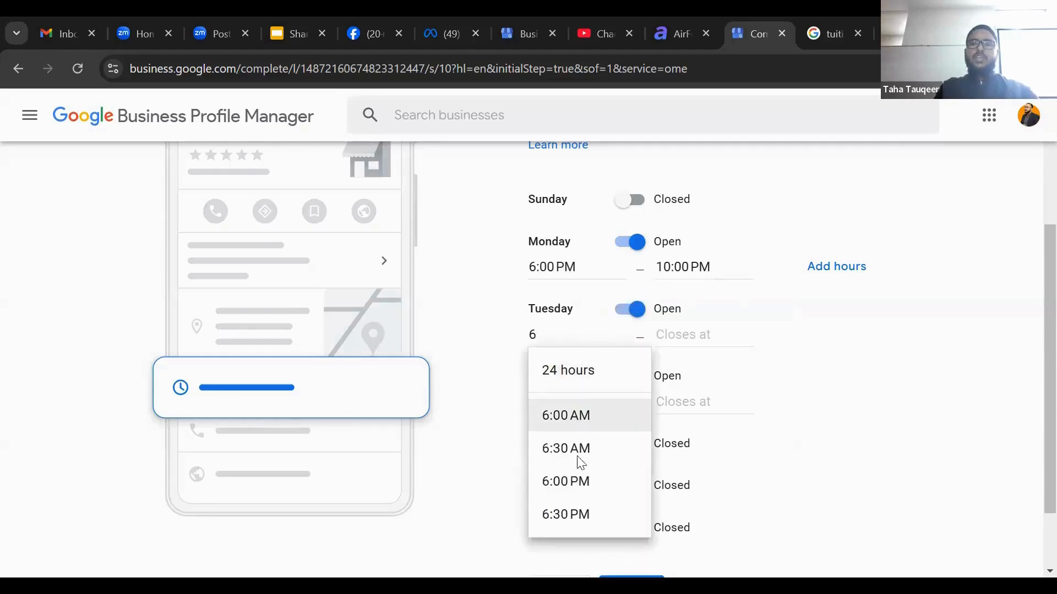
pyautogui.click(580, 482)
pyautogui.click(682, 334)
pyautogui.write('1')
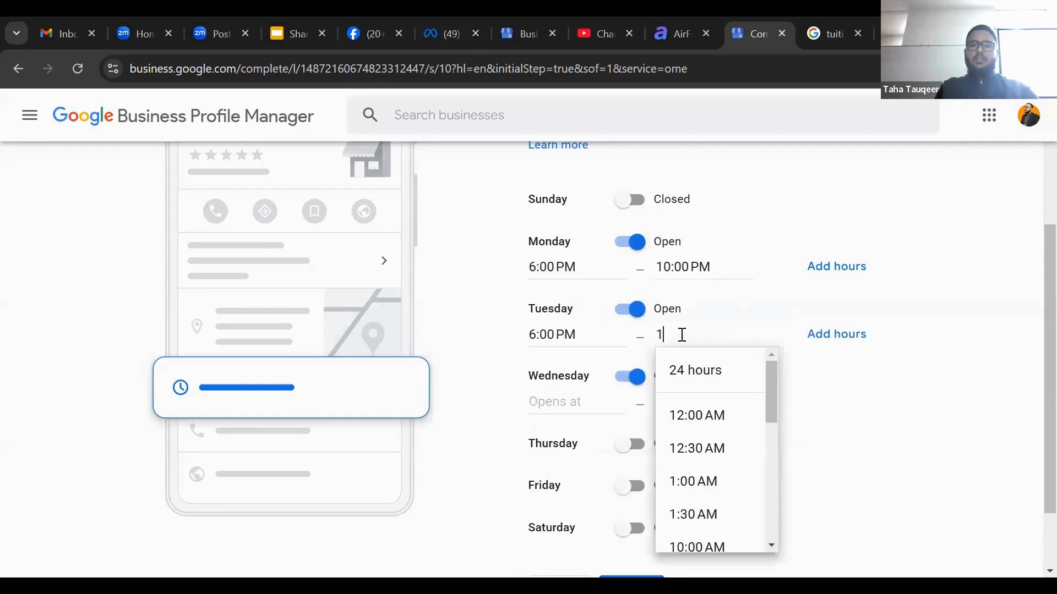
pyautogui.write('0')
pyautogui.click(661, 481)
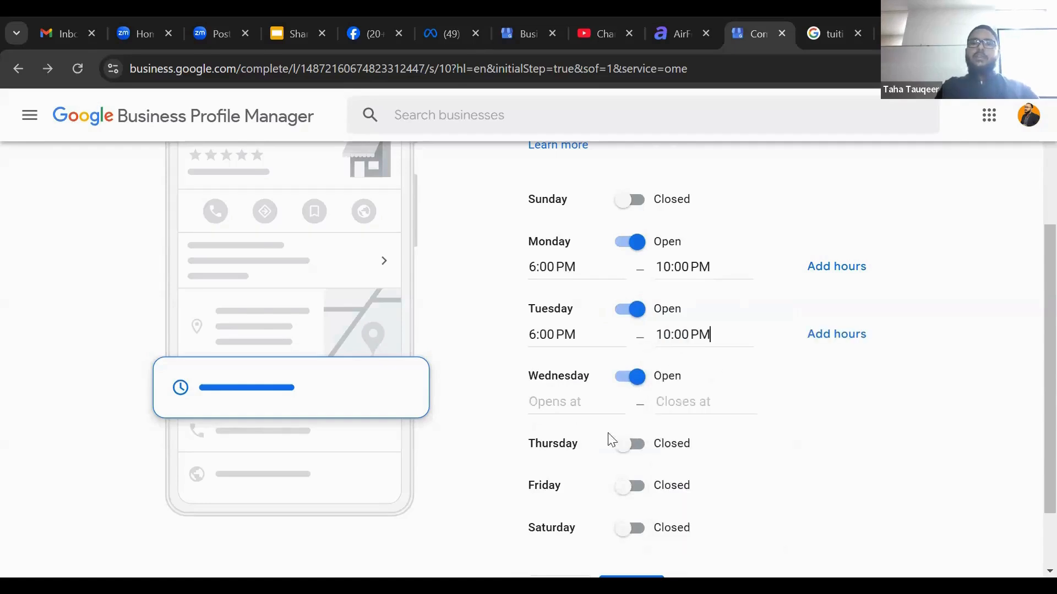
# Set Wednesday's business hours from 6:00 PM to 10:00 PM and continue
pyautogui.click(573, 398)
pyautogui.write('6')
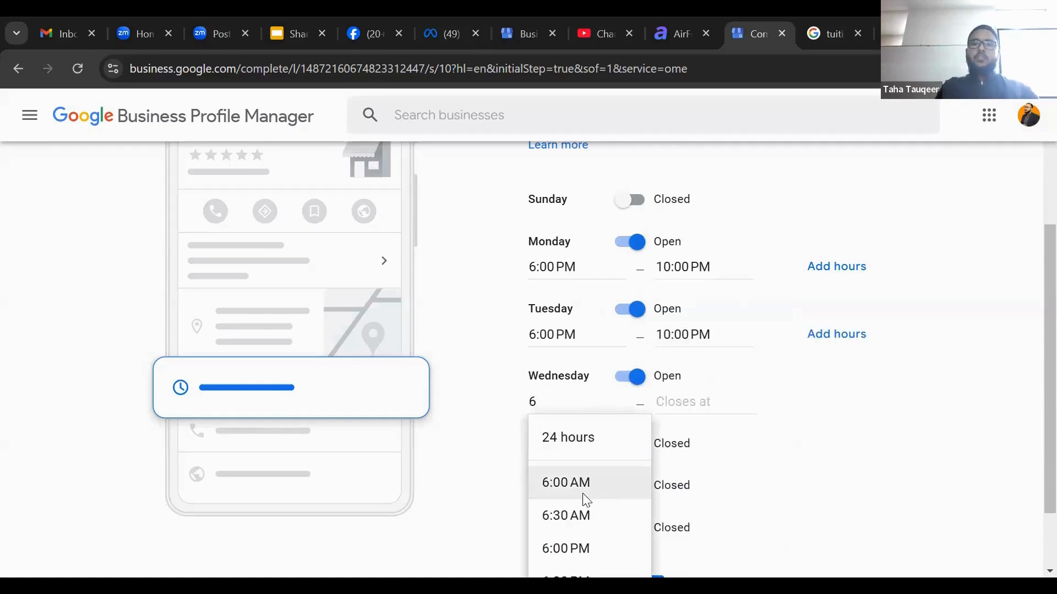
pyautogui.click(588, 549)
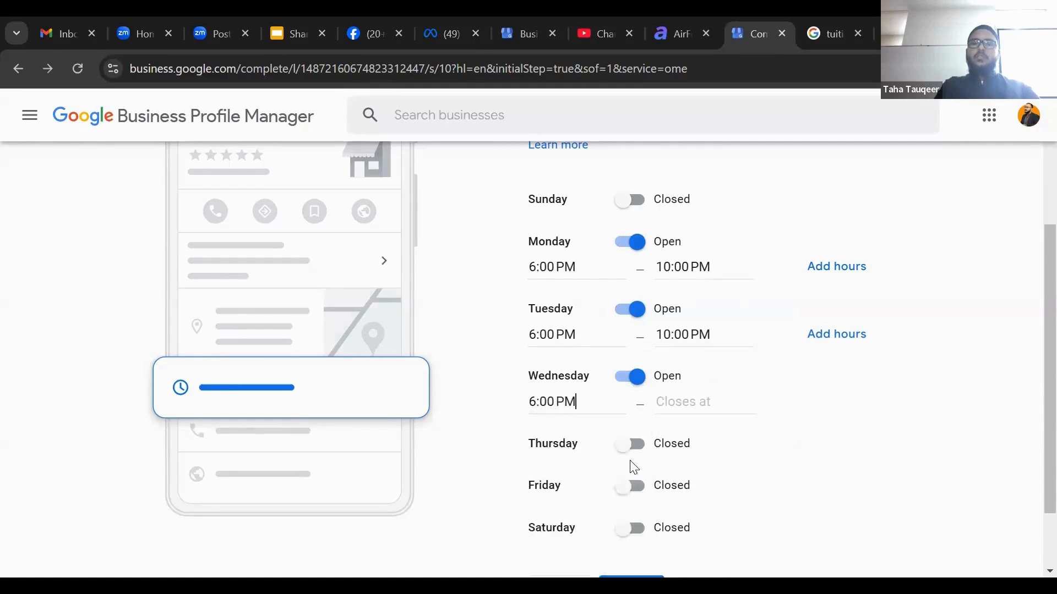
pyautogui.click(682, 395)
pyautogui.write('10')
pyautogui.click(700, 547)
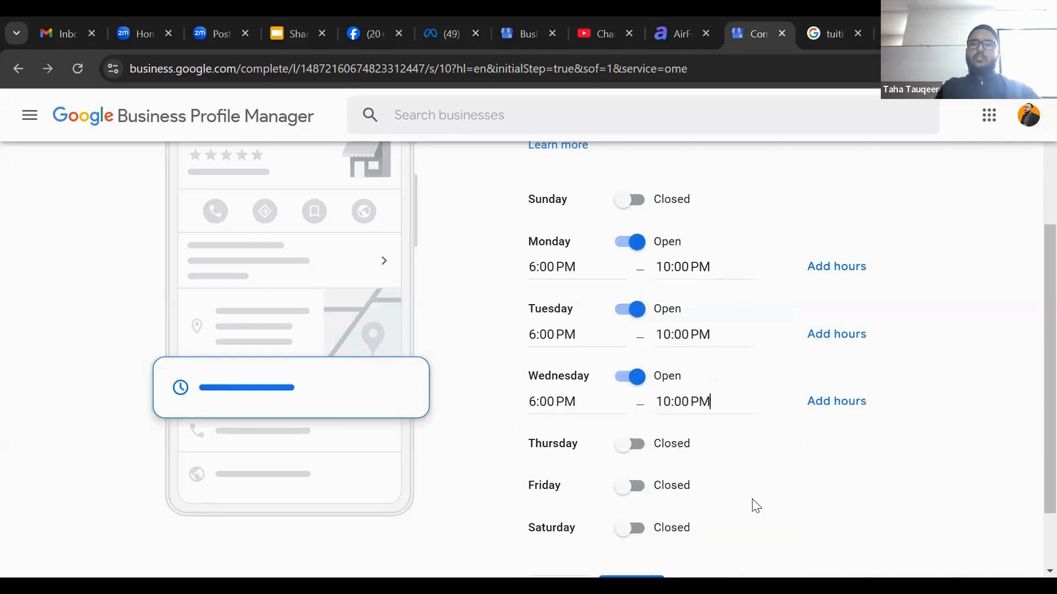
pyautogui.scroll(-2, 1034, 429)
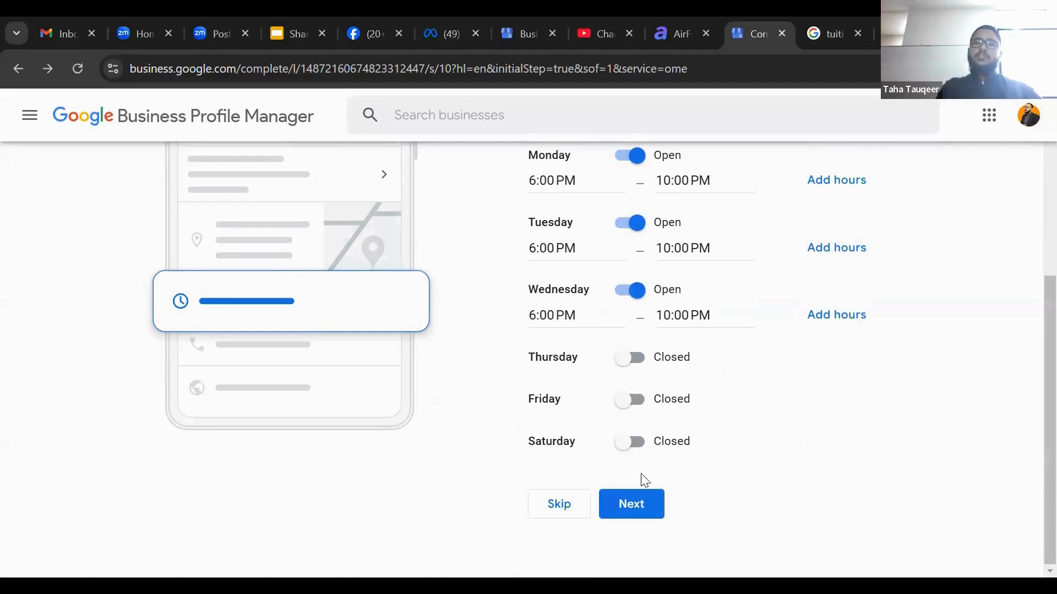
pyautogui.click(643, 494)
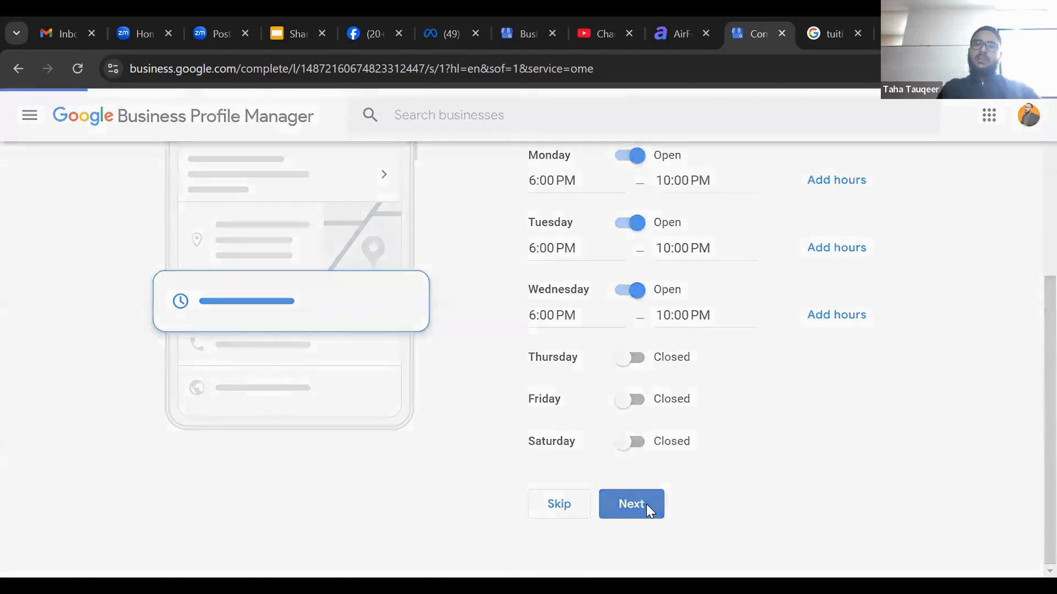
# Skip the business description page without entering any text
pyautogui.scroll(-3, 1023, 380)
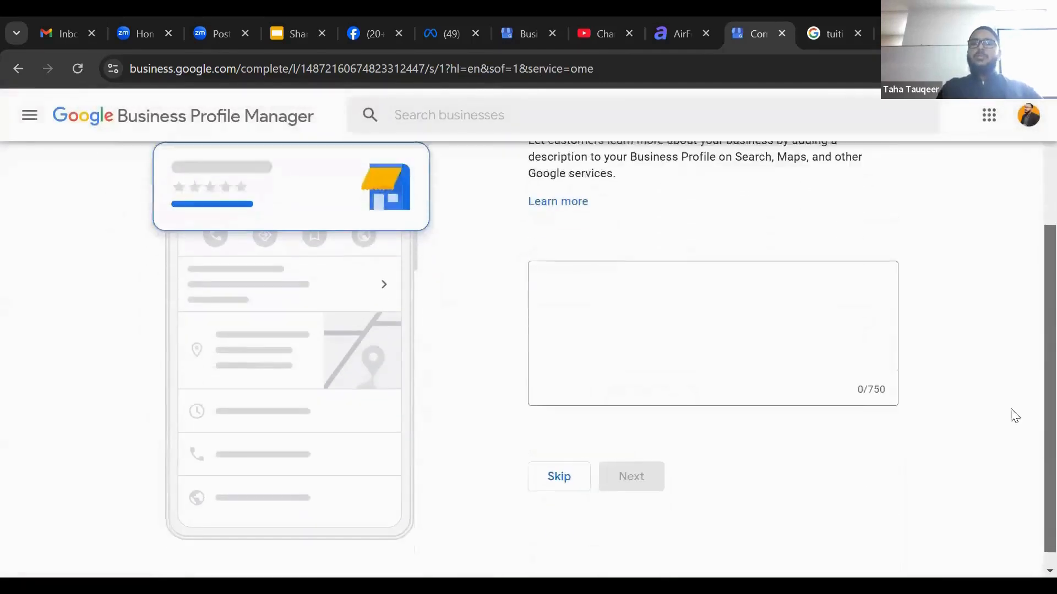
pyautogui.click(710, 333)
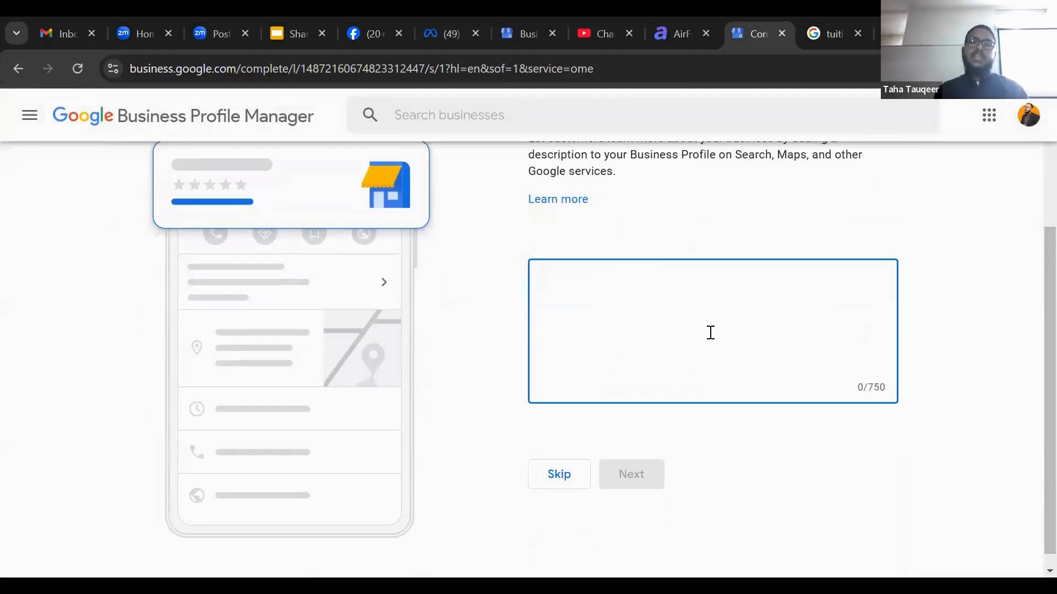
pyautogui.doubleClick(871, 387)
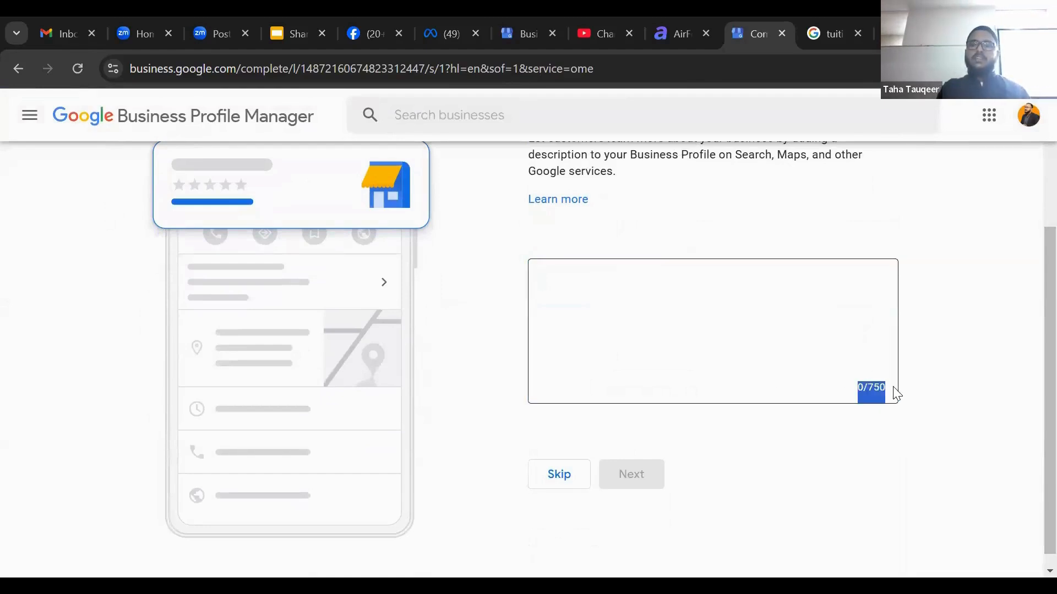
pyautogui.click(848, 342)
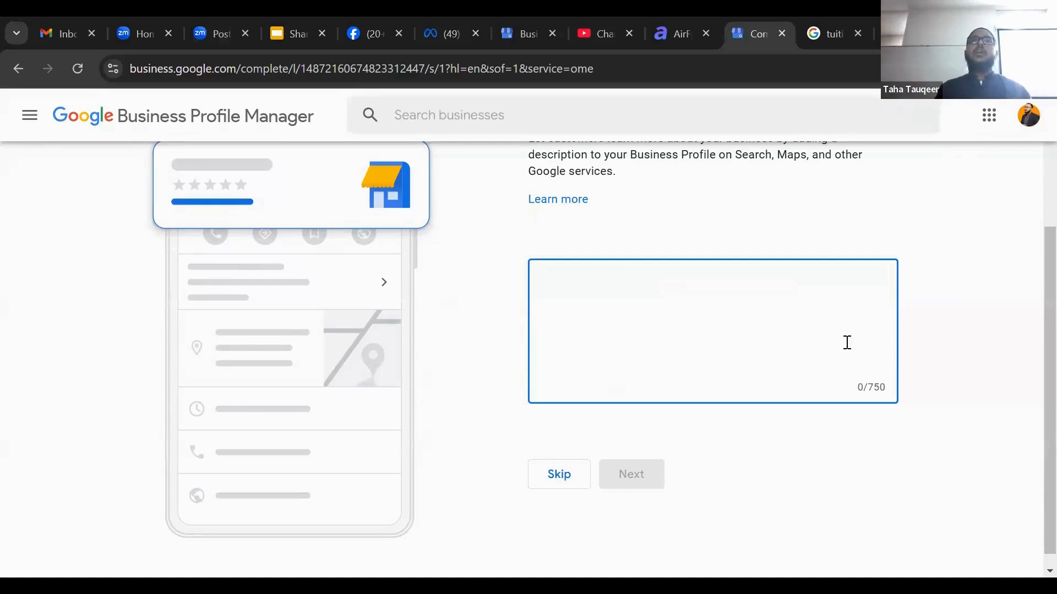
pyautogui.click(558, 474)
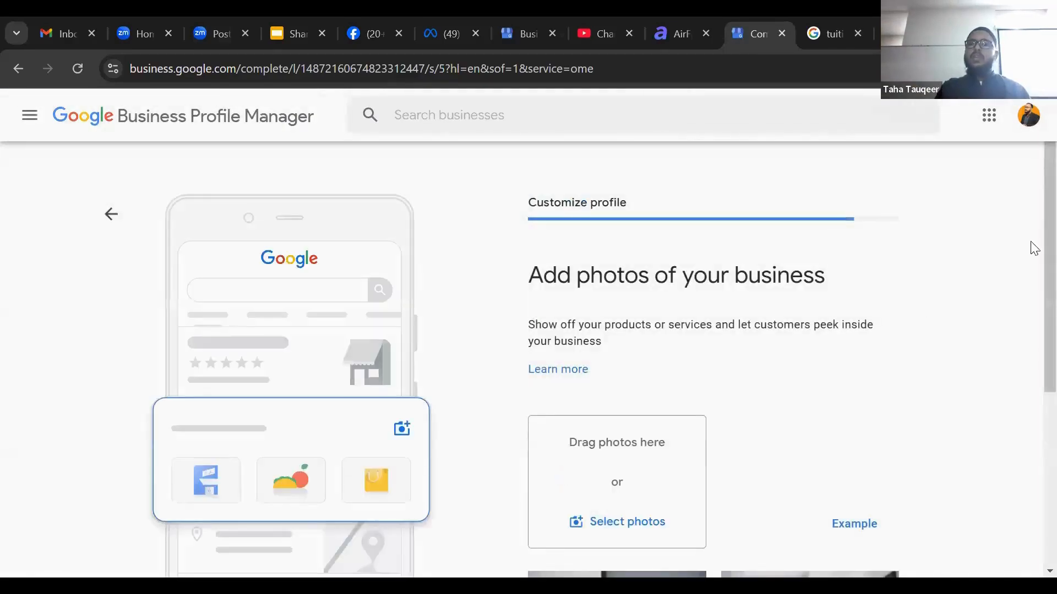
# Review the business photos page and skip adding photos
pyautogui.scroll(-3, 1032, 264)
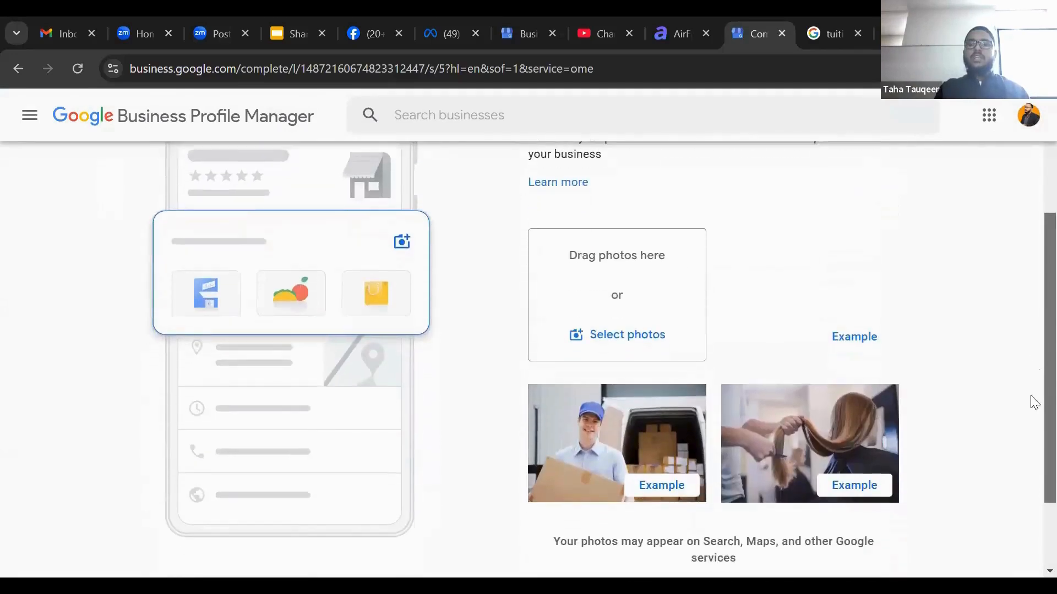
pyautogui.scroll(-2, 1033, 407)
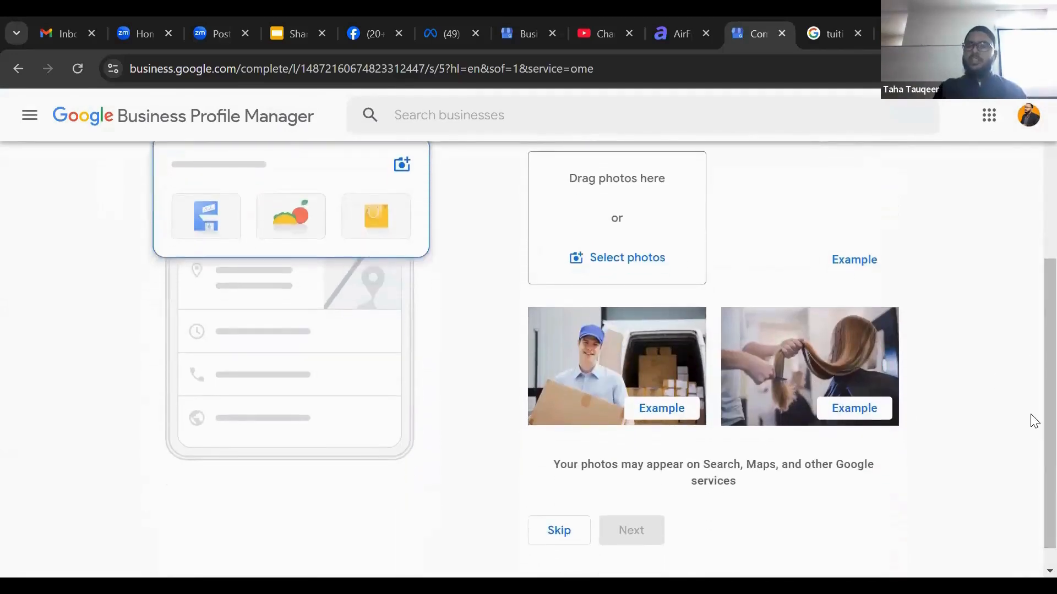
pyautogui.scroll(2, 1032, 397)
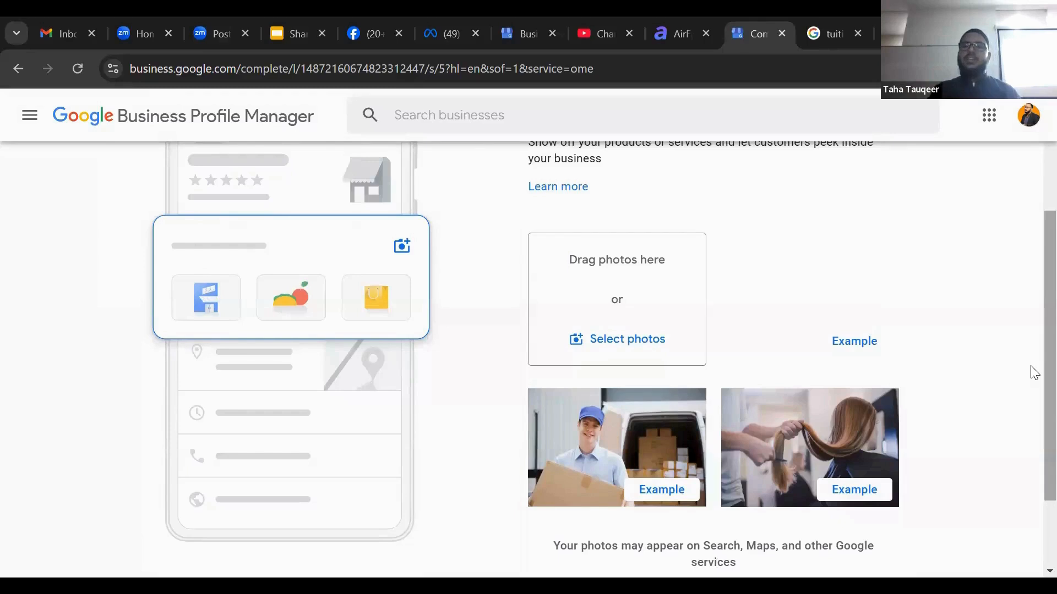
pyautogui.scroll(-2, 1032, 372)
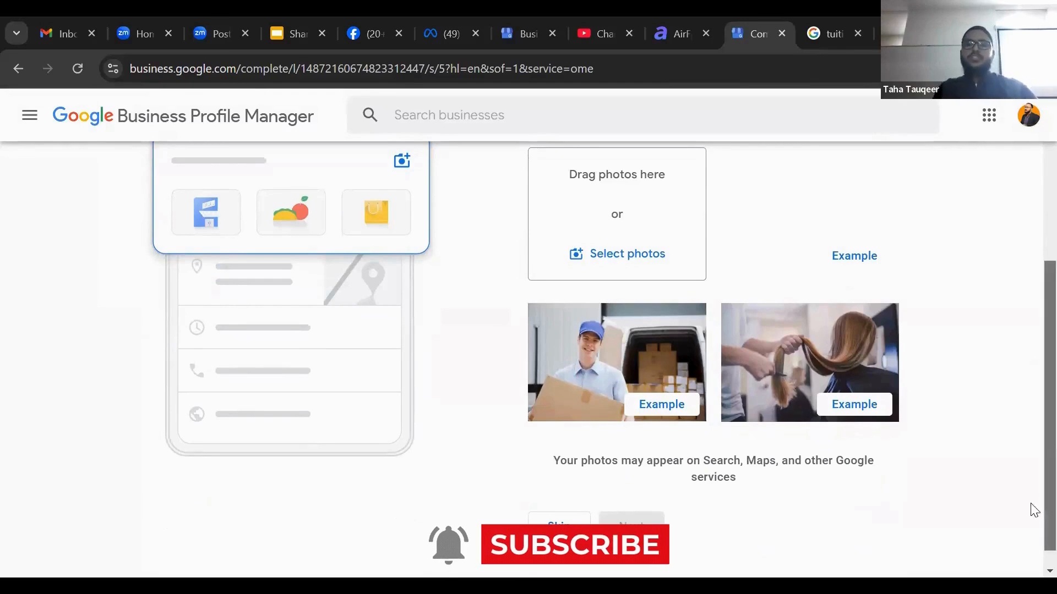
pyautogui.scroll(-1, 1033, 510)
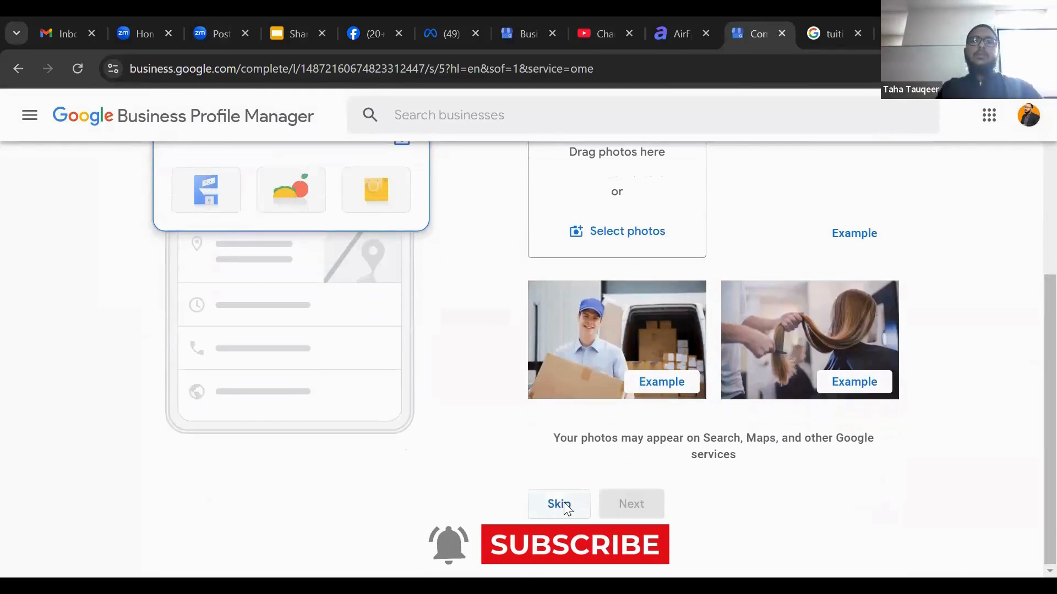
pyautogui.click(565, 504)
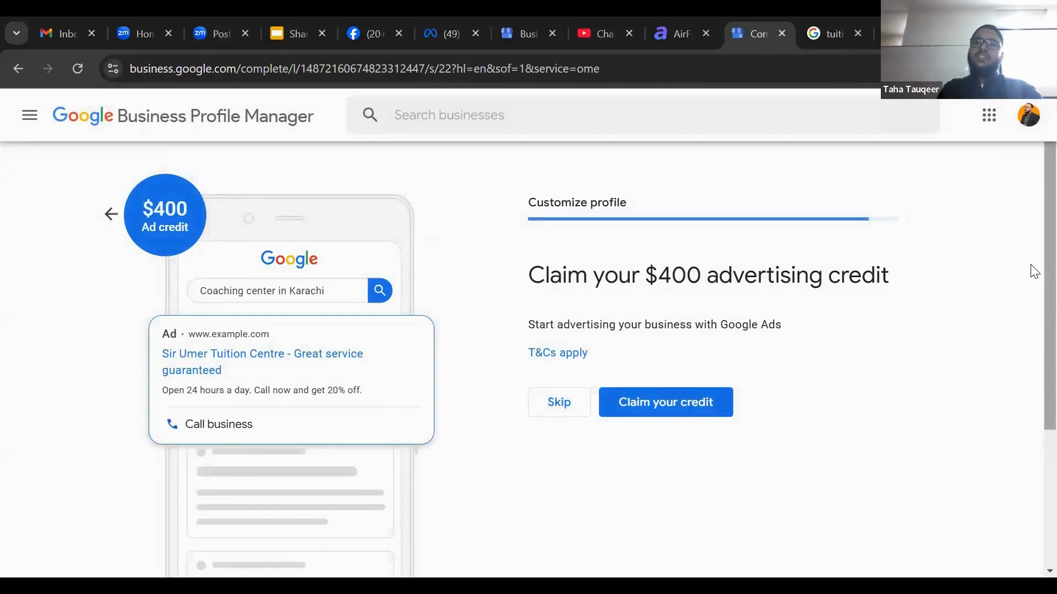
# Skip both the $400 advertising credit offer and the Google Workspace business email offer
pyautogui.scroll(-4, 1032, 385)
pyautogui.scroll(2, 1032, 341)
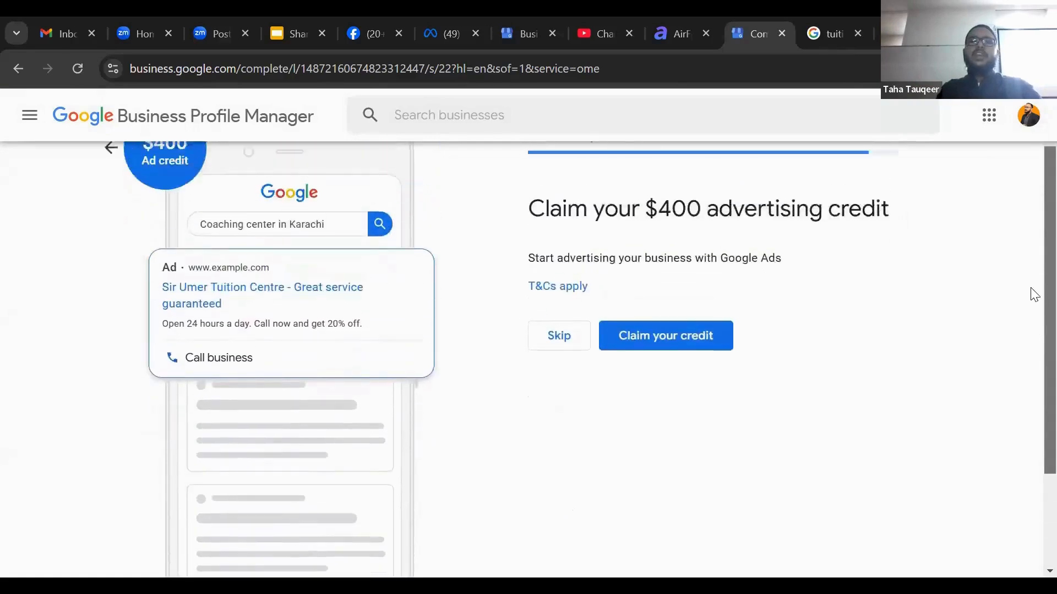
pyautogui.scroll(1, 1034, 294)
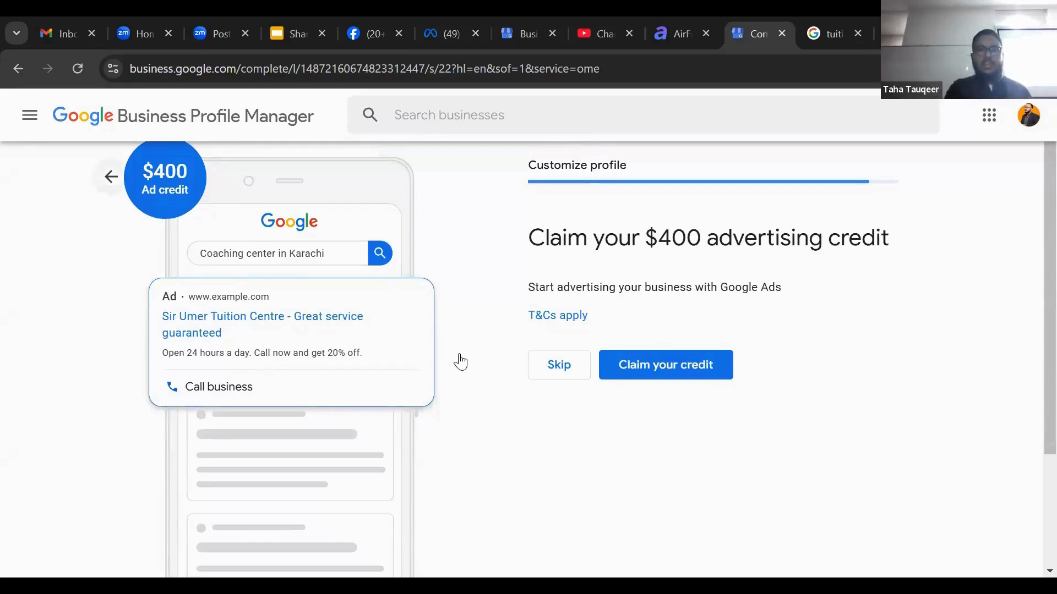
pyautogui.click(546, 370)
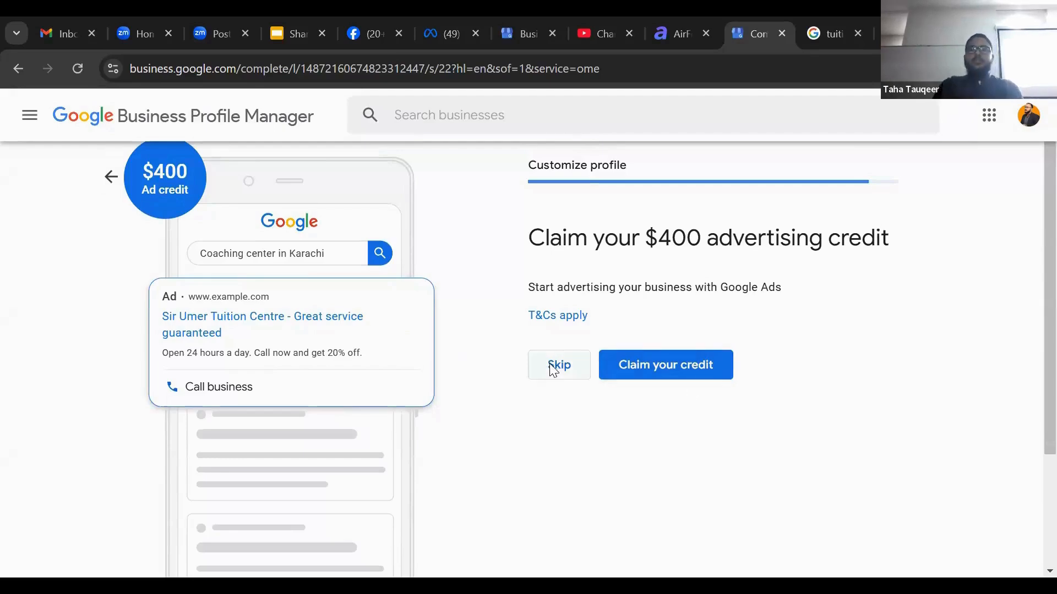
pyautogui.scroll(-3, 549, 363)
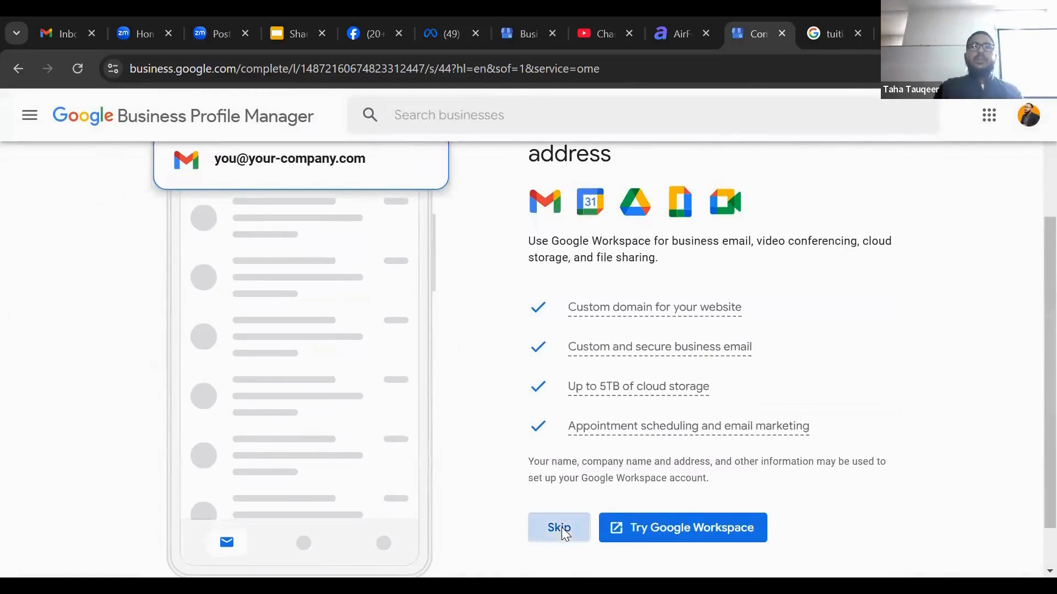
pyautogui.click(559, 528)
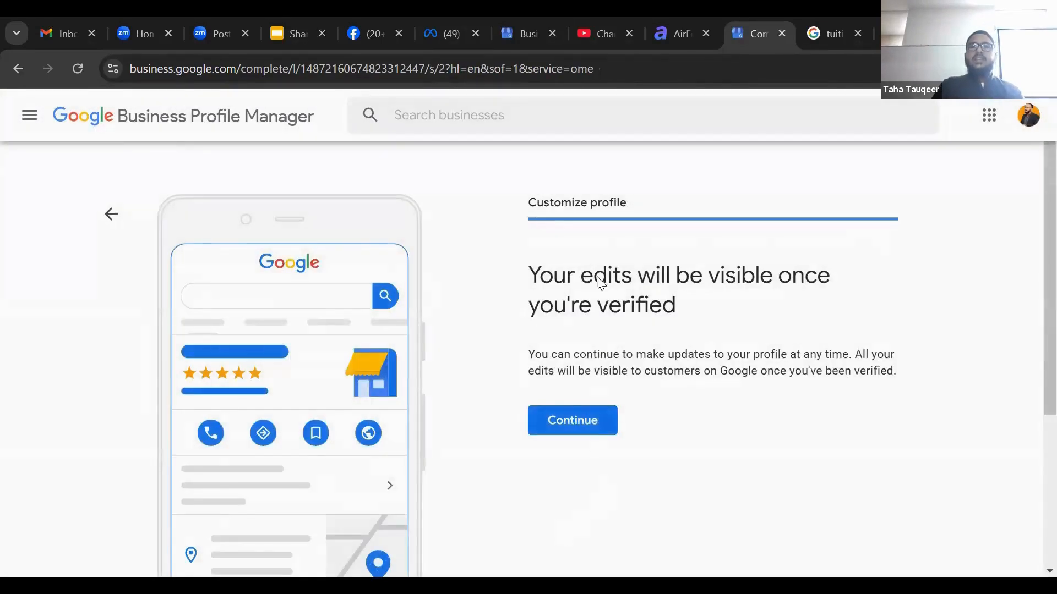
# Continue past the verification notice to finish the profile setup
pyautogui.moveTo(529, 273); pyautogui.dragTo(804, 292)
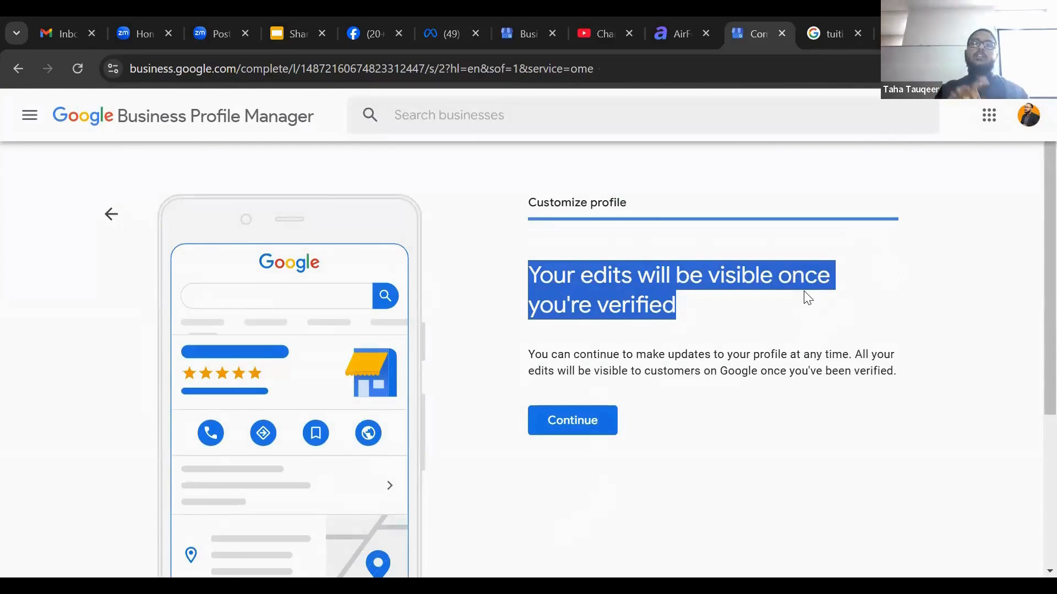
pyautogui.click(571, 425)
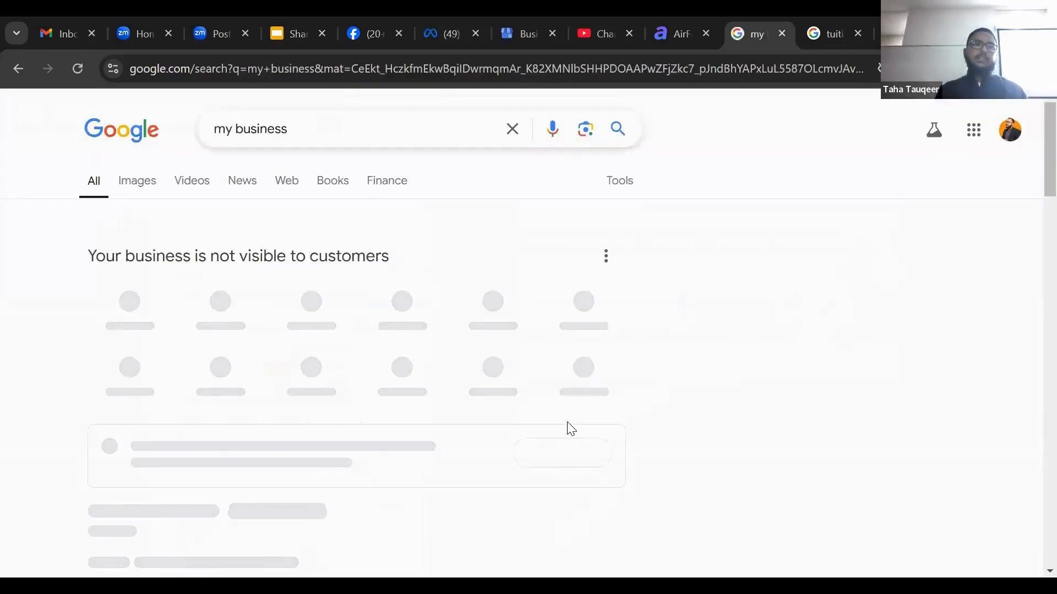